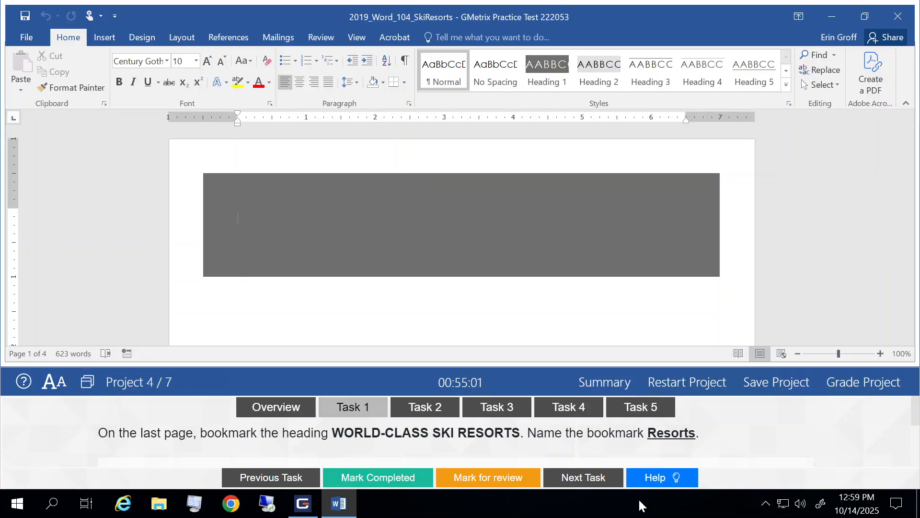
Bookmark the WORLD-CLASS SKI RESORTS heading on the last page with the name Resorts
{"action": "scroll", "coordinate": [729, 442], "scroll_direction": "down", "scroll_amount": 3}
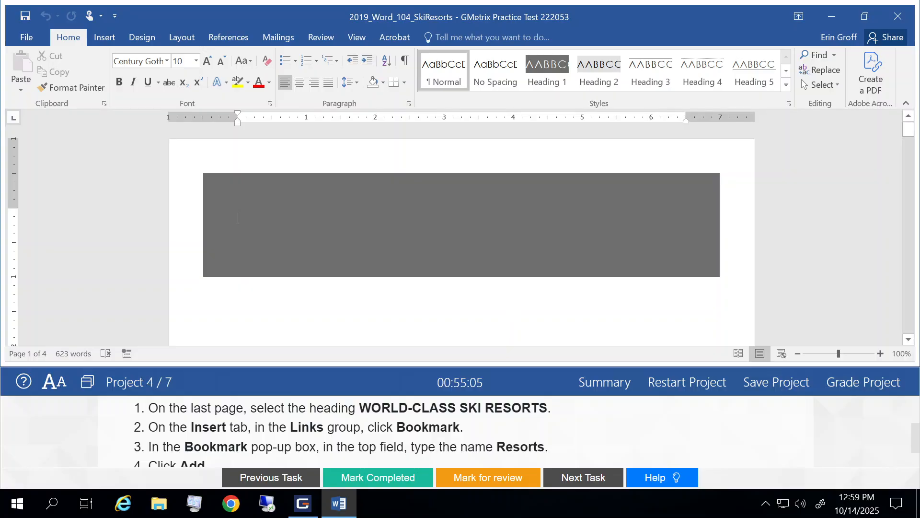
{"action": "scroll", "coordinate": [507, 303], "scroll_direction": "down", "scroll_amount": 6}
{"action": "scroll", "coordinate": [462, 234], "scroll_direction": "down", "scroll_amount": 10}
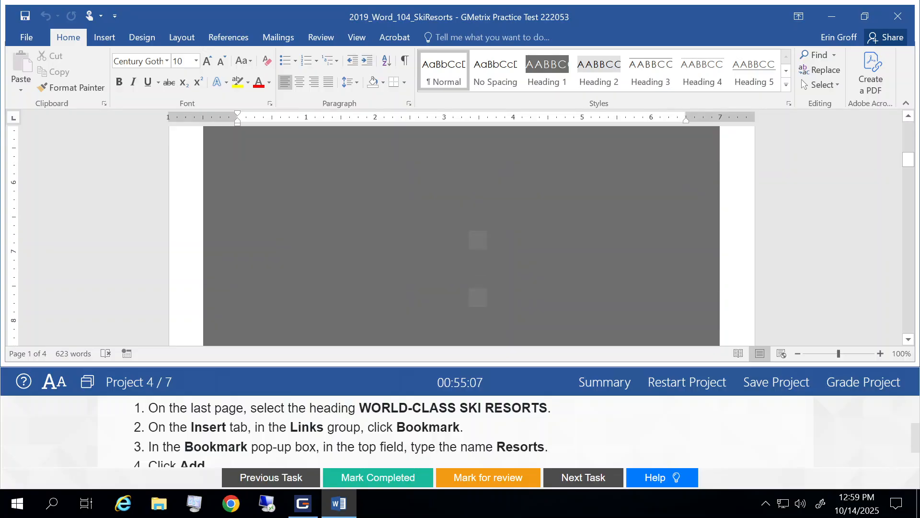
{"action": "scroll", "coordinate": [423, 228], "scroll_direction": "down", "scroll_amount": 15}
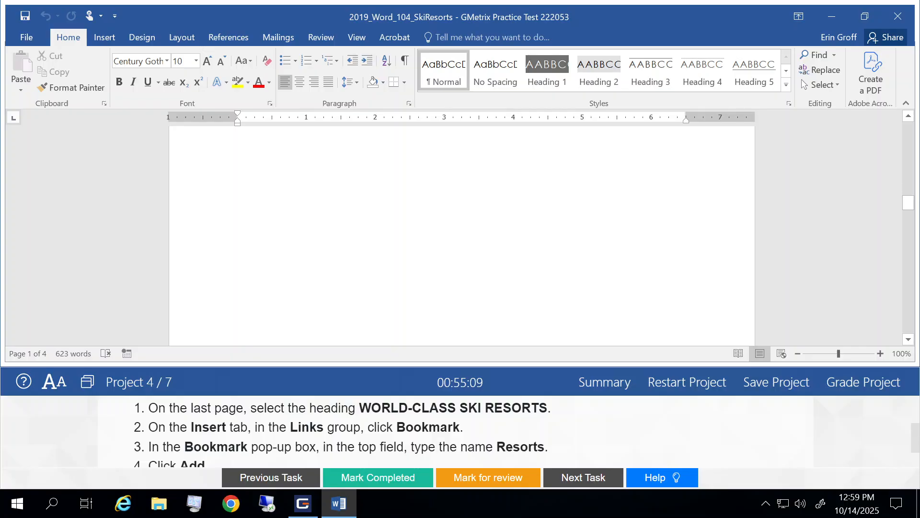
{"action": "scroll", "coordinate": [422, 229], "scroll_direction": "down", "scroll_amount": 12}
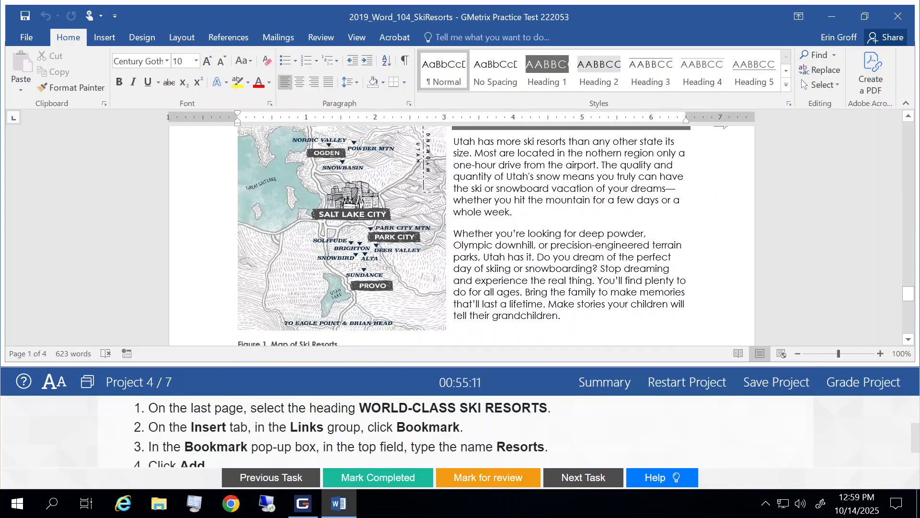
{"action": "scroll", "coordinate": [462, 235], "scroll_direction": "up", "scroll_amount": 11}
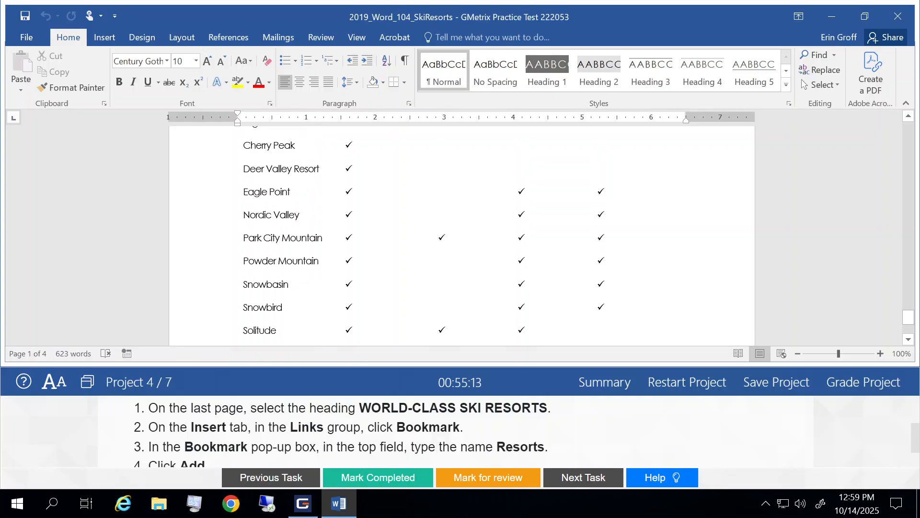
{"action": "scroll", "coordinate": [462, 235], "scroll_direction": "up", "scroll_amount": 10}
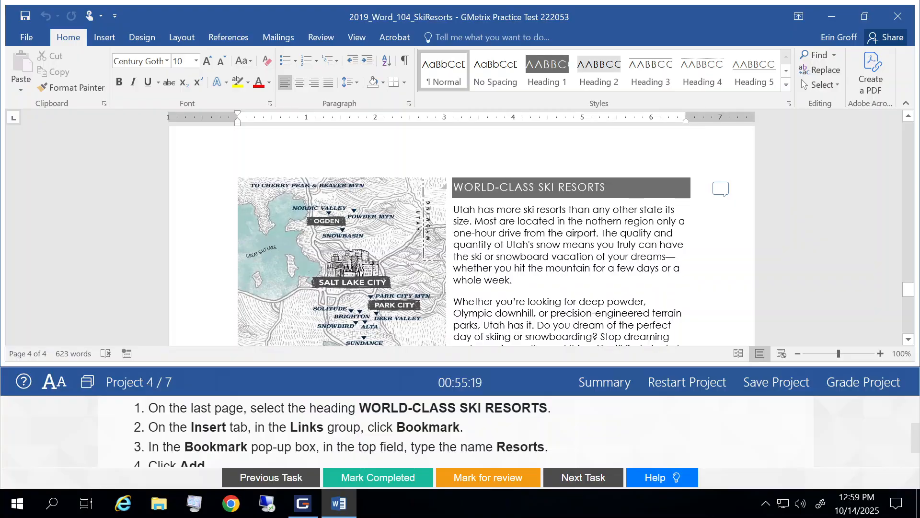
{"action": "left_click_drag", "start_coordinate": [454, 187], "coordinate": [605, 187]}
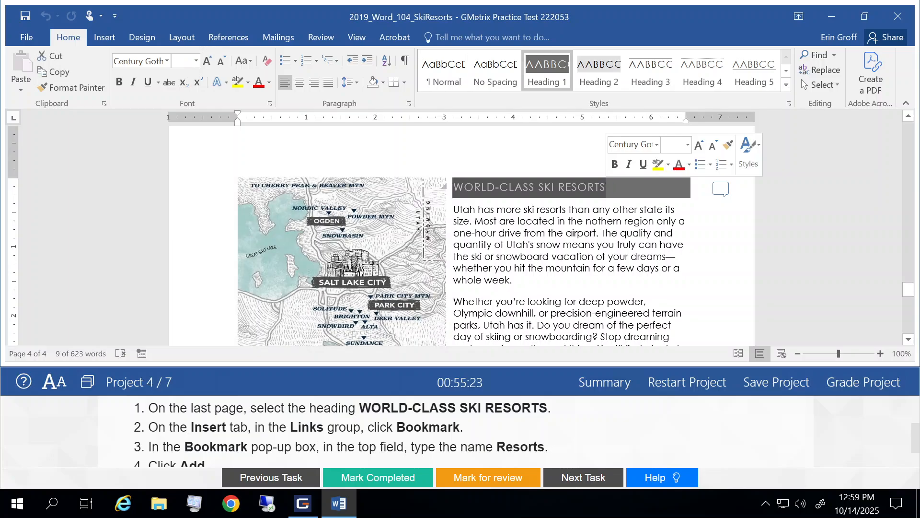
{"action": "left_click", "coordinate": [102, 40]}
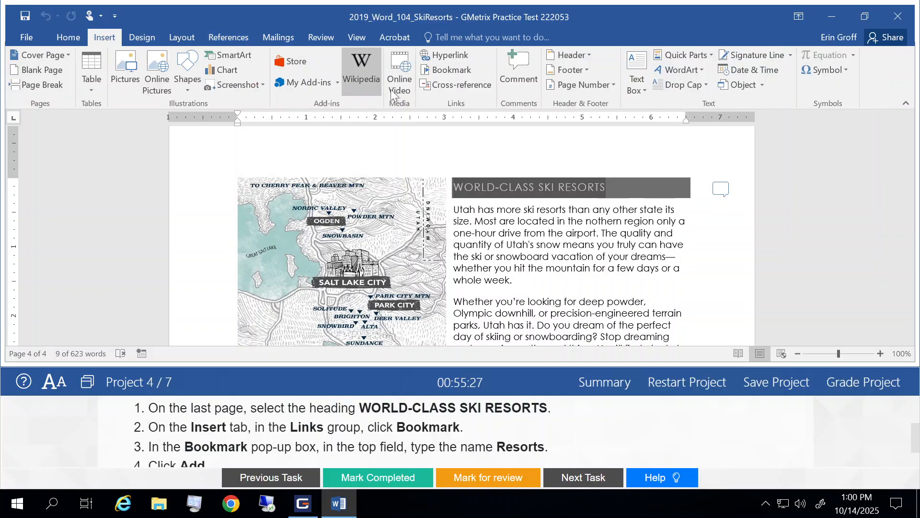
{"action": "left_click", "coordinate": [454, 70]}
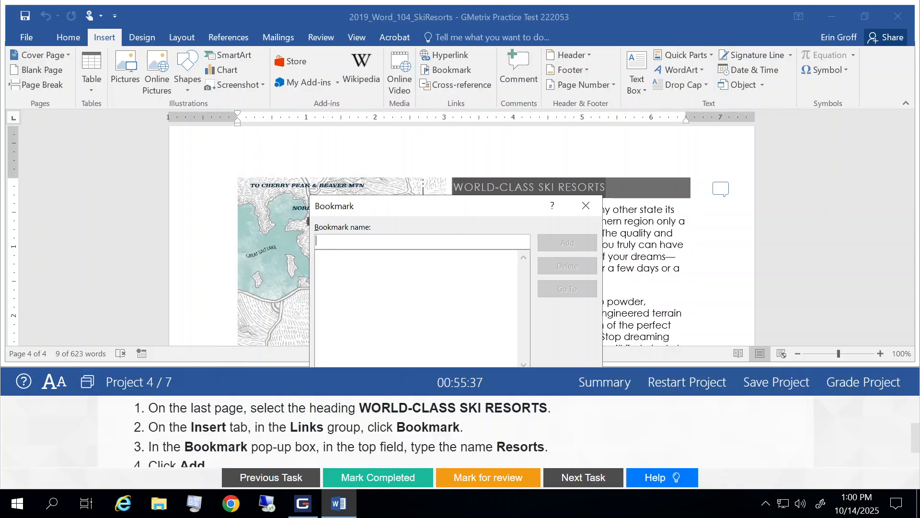
{"action": "type", "text": "Resort"}
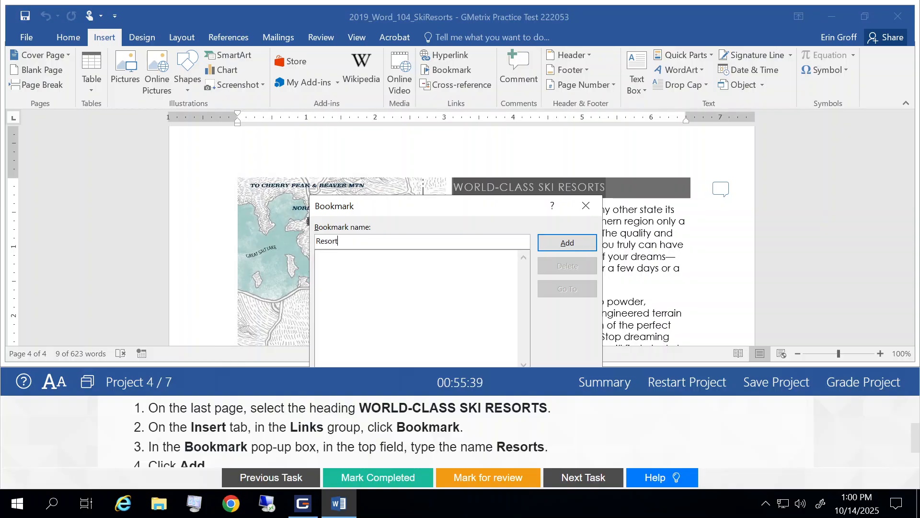
{"action": "type", "text": "s"}
{"action": "left_click", "coordinate": [569, 245]}
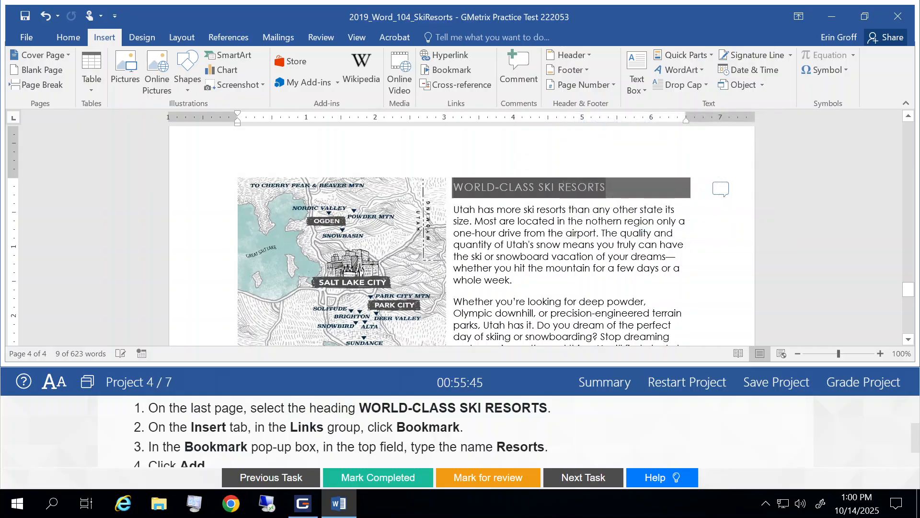
Mark the bookmark task as completed and move to the next task
{"action": "left_click", "coordinate": [527, 256]}
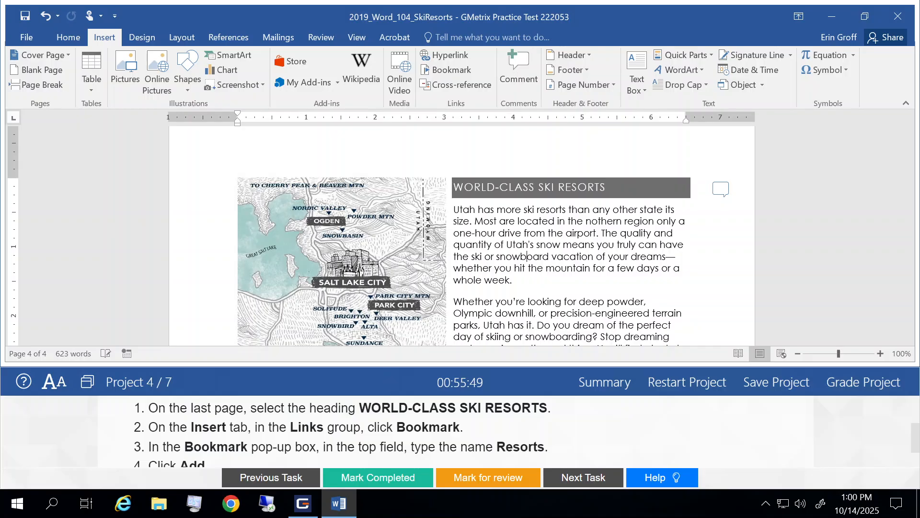
{"action": "left_click", "coordinate": [397, 482]}
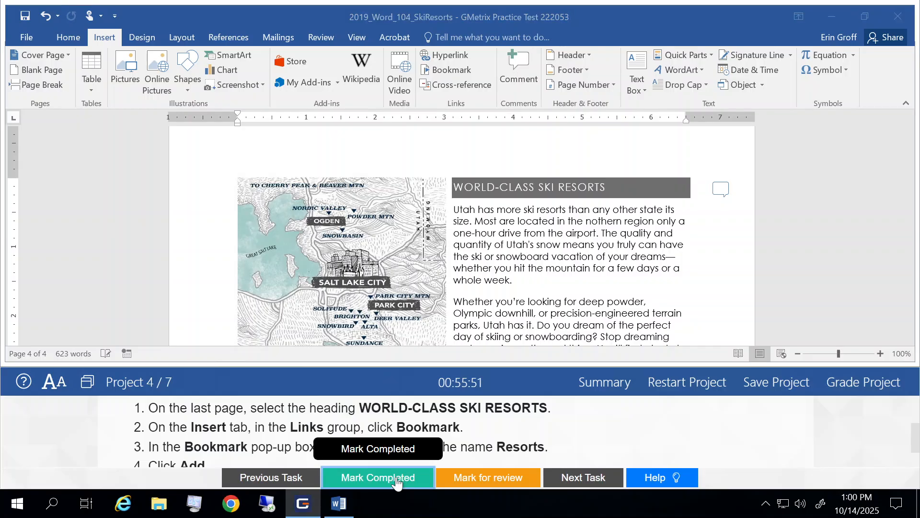
{"action": "left_click", "coordinate": [592, 477]}
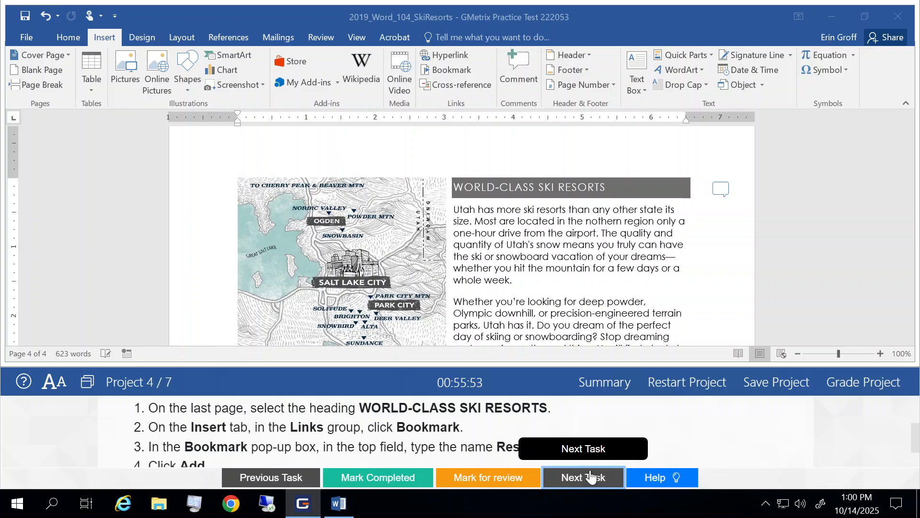
Read the next task's instructions for the custom table of contents and its style levels
{"action": "scroll", "coordinate": [460, 425], "scroll_direction": "up", "scroll_amount": 5}
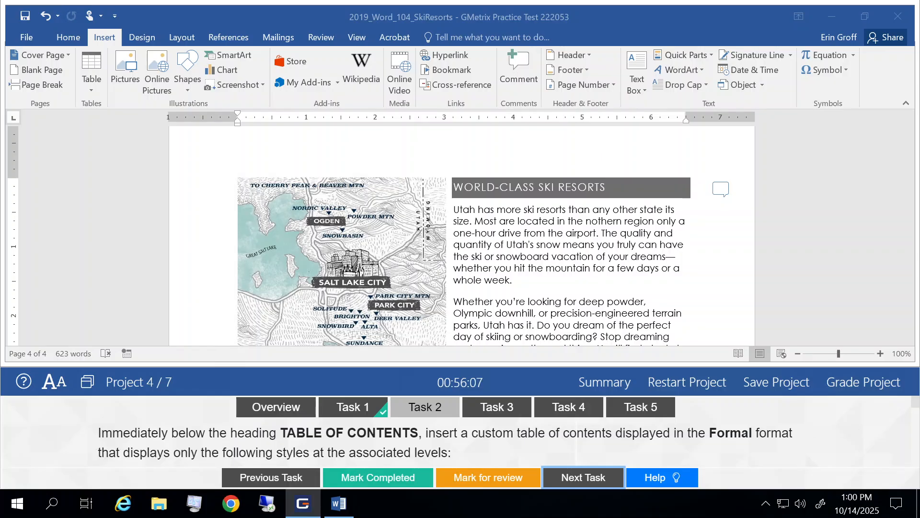
{"action": "scroll", "coordinate": [536, 444], "scroll_direction": "down", "scroll_amount": 1}
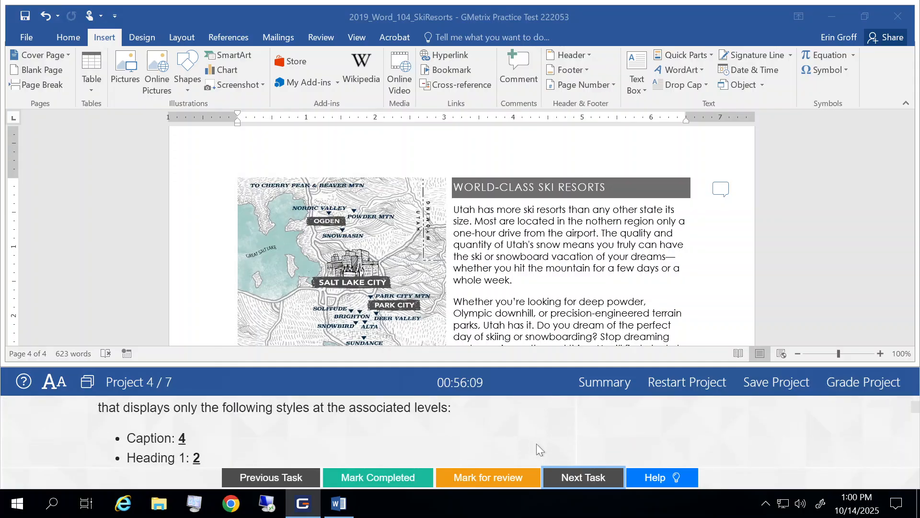
{"action": "scroll", "coordinate": [537, 444], "scroll_direction": "down", "scroll_amount": 1}
{"action": "scroll", "coordinate": [537, 444], "scroll_direction": "down", "scroll_amount": 2}
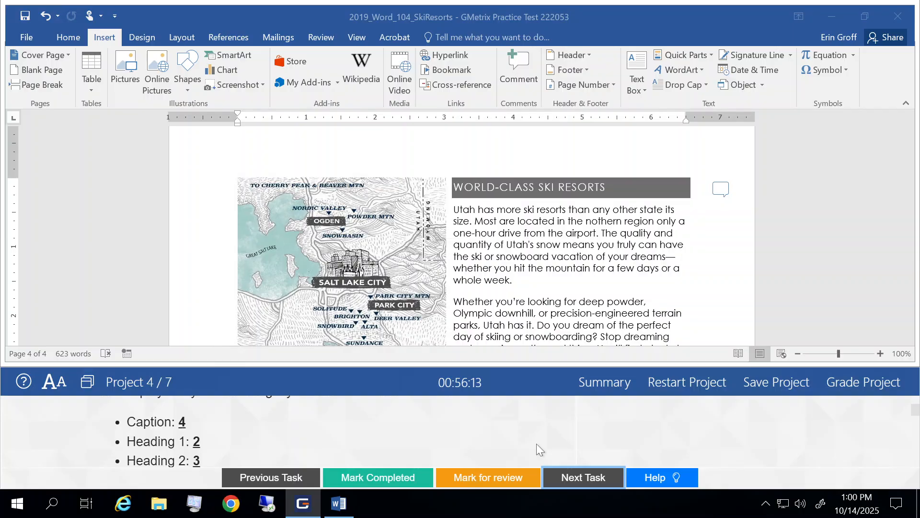
{"action": "scroll", "coordinate": [536, 444], "scroll_direction": "down", "scroll_amount": 3}
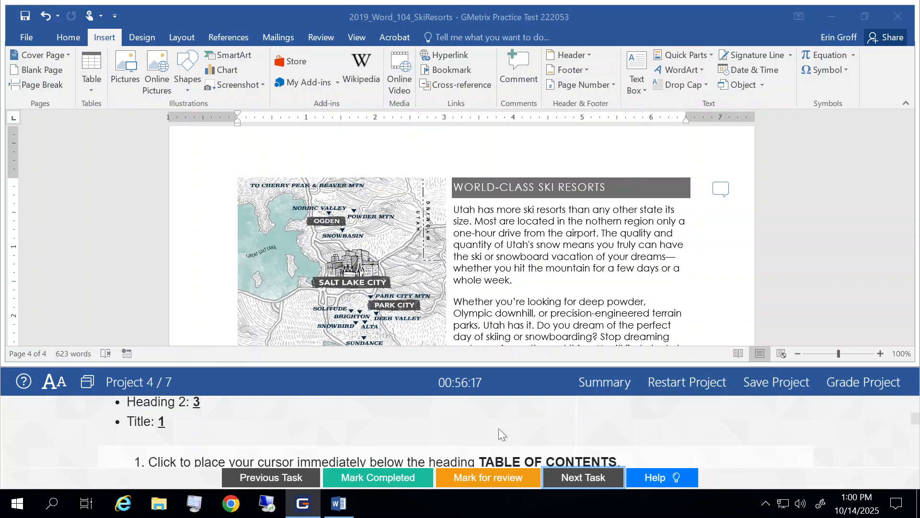
{"action": "scroll", "coordinate": [498, 427], "scroll_direction": "down", "scroll_amount": 1}
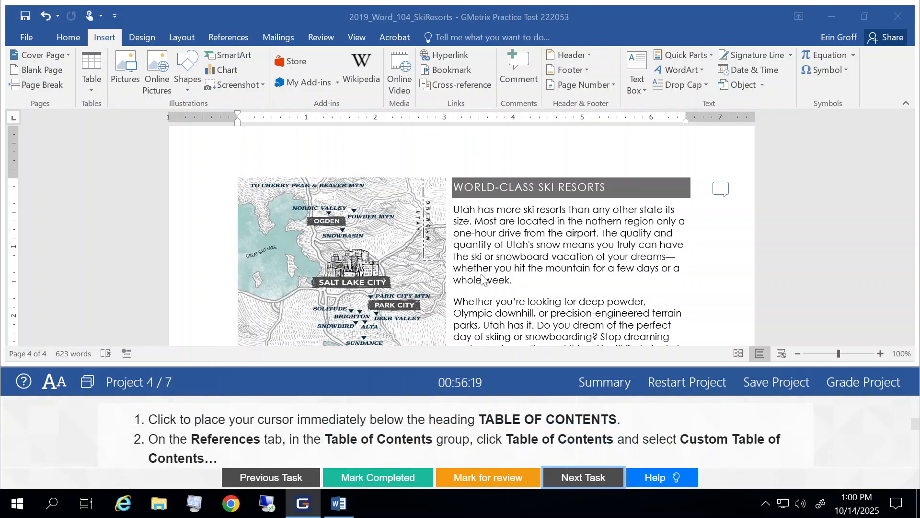
{"action": "scroll", "coordinate": [481, 276], "scroll_direction": "down", "scroll_amount": 5}
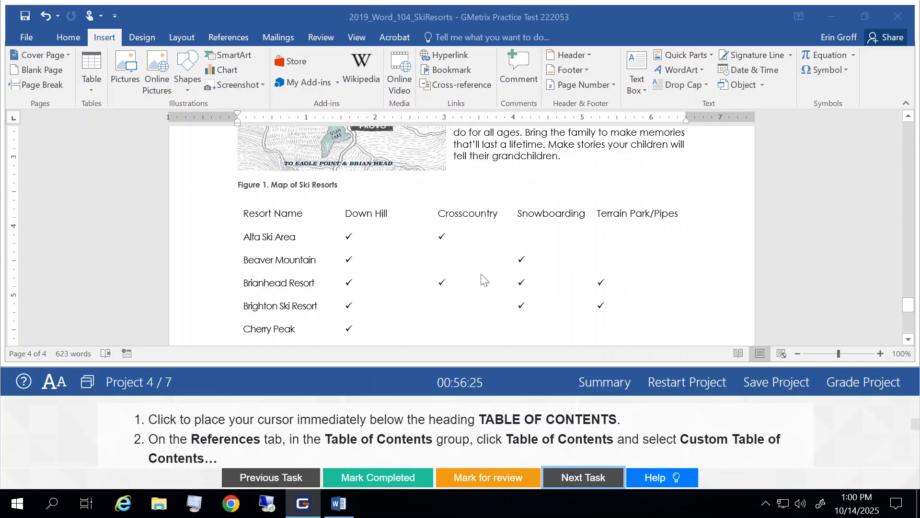
Place the cursor on the empty line immediately below the TABLE OF CONTENTS heading
{"action": "scroll", "coordinate": [481, 274], "scroll_direction": "up", "scroll_amount": 20}
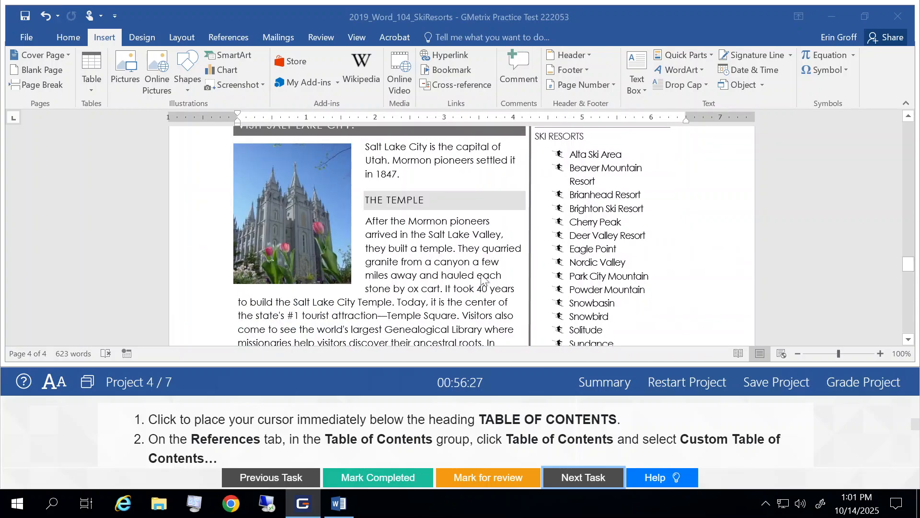
{"action": "scroll", "coordinate": [481, 274], "scroll_direction": "up", "scroll_amount": 15}
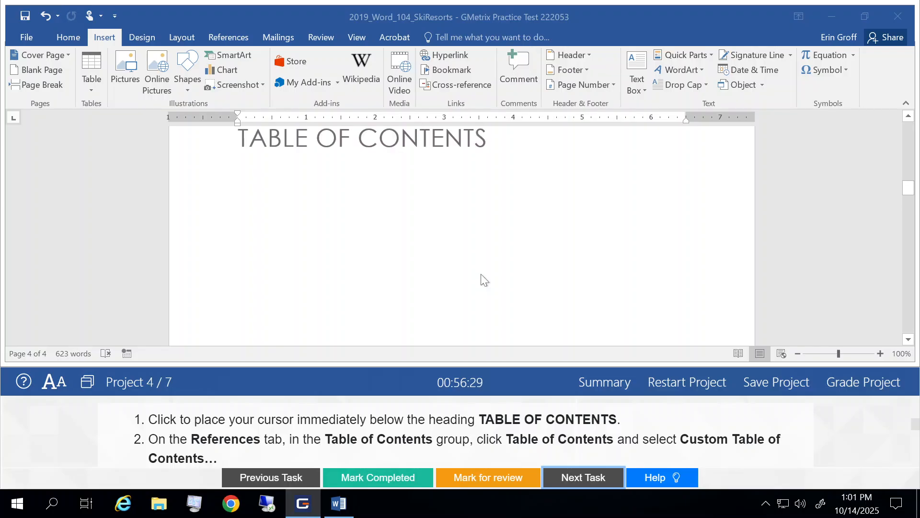
{"action": "scroll", "coordinate": [481, 275], "scroll_direction": "down", "scroll_amount": 10}
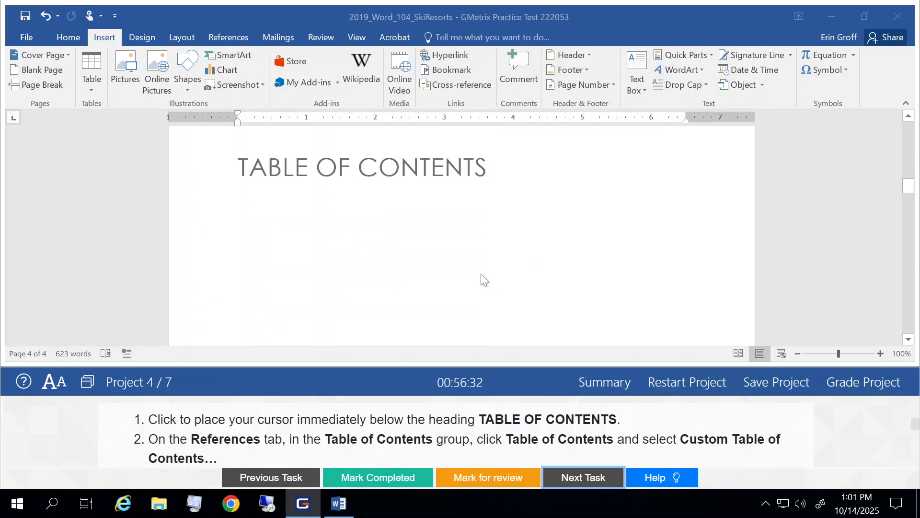
{"action": "left_click", "coordinate": [247, 190]}
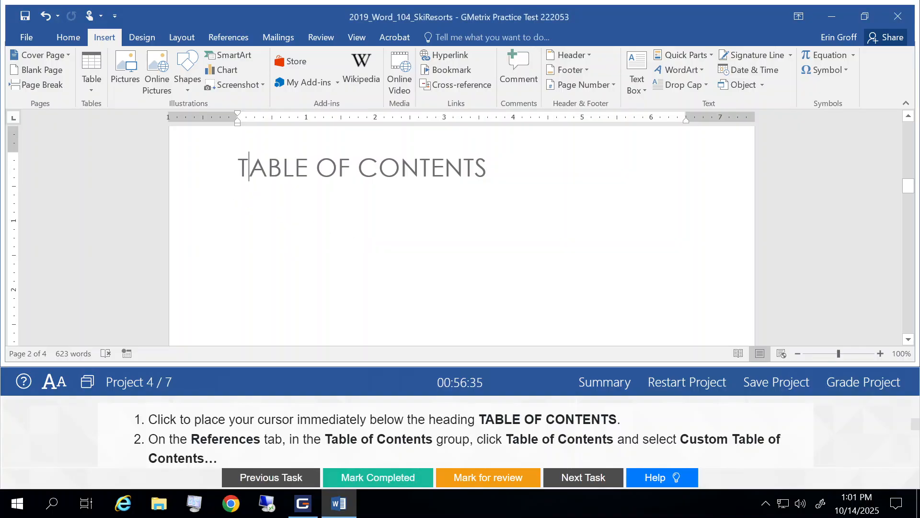
{"action": "left_click", "coordinate": [225, 193]}
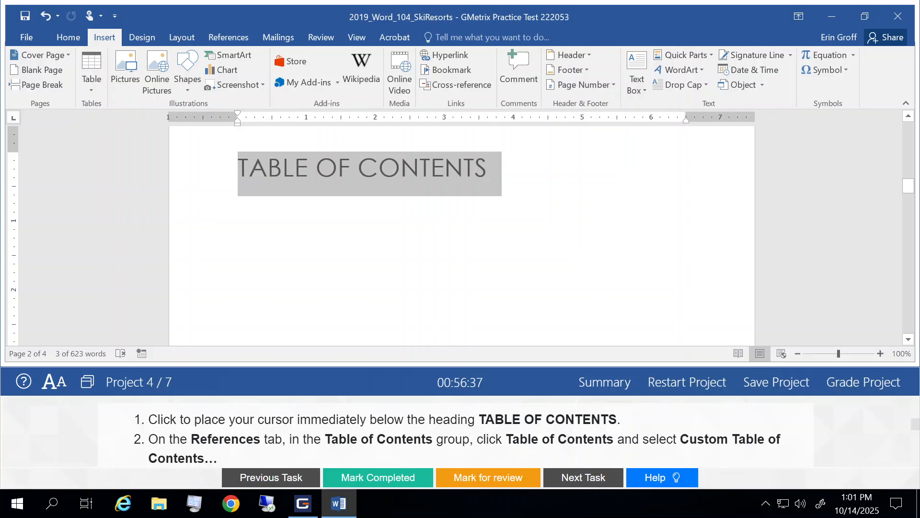
{"action": "left_click", "coordinate": [268, 188]}
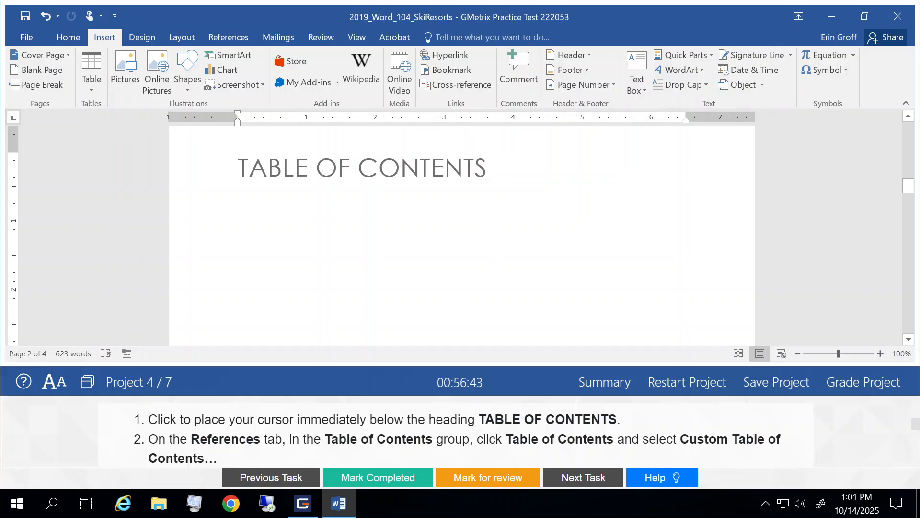
{"action": "left_click", "coordinate": [402, 201]}
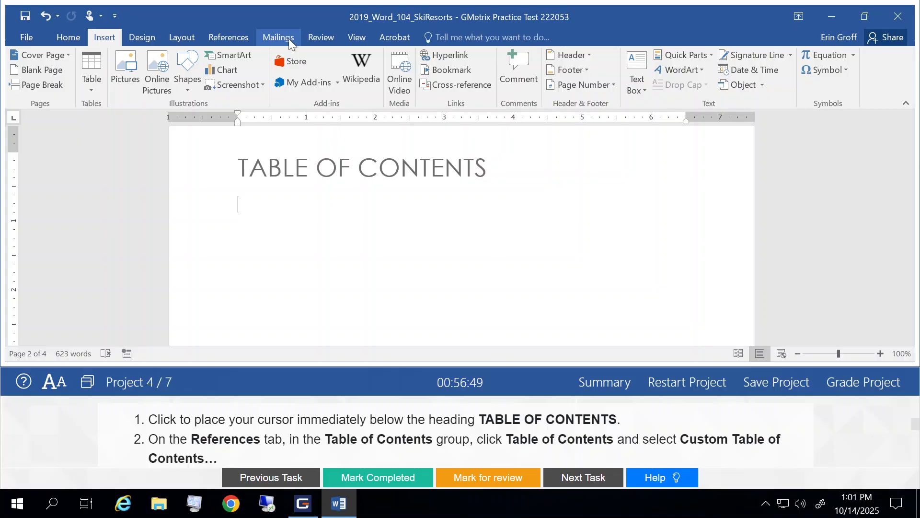
Open the Custom Table of Contents dialog and set the format to Formal
{"action": "left_click", "coordinate": [241, 36]}
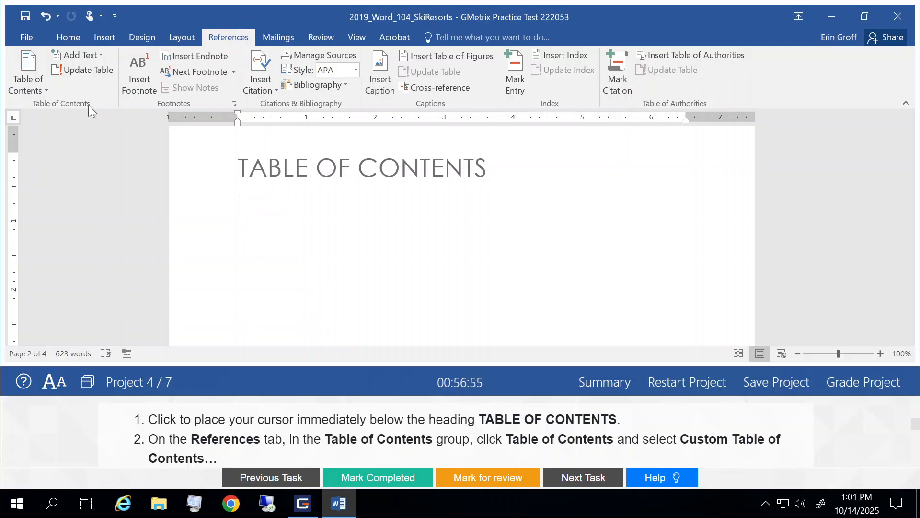
{"action": "left_click", "coordinate": [21, 78]}
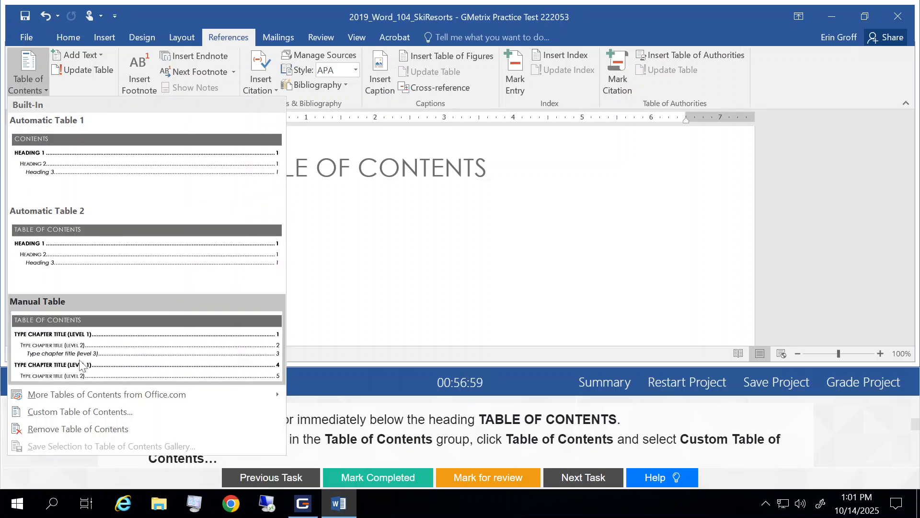
{"action": "left_click", "coordinate": [52, 412]}
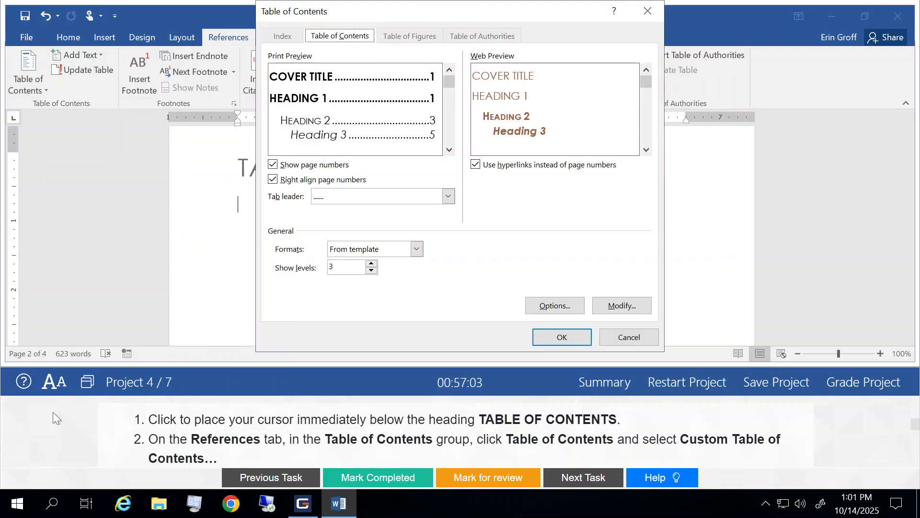
{"action": "scroll", "coordinate": [328, 450], "scroll_direction": "down", "scroll_amount": 1}
{"action": "scroll", "coordinate": [329, 451], "scroll_direction": "down", "scroll_amount": 3}
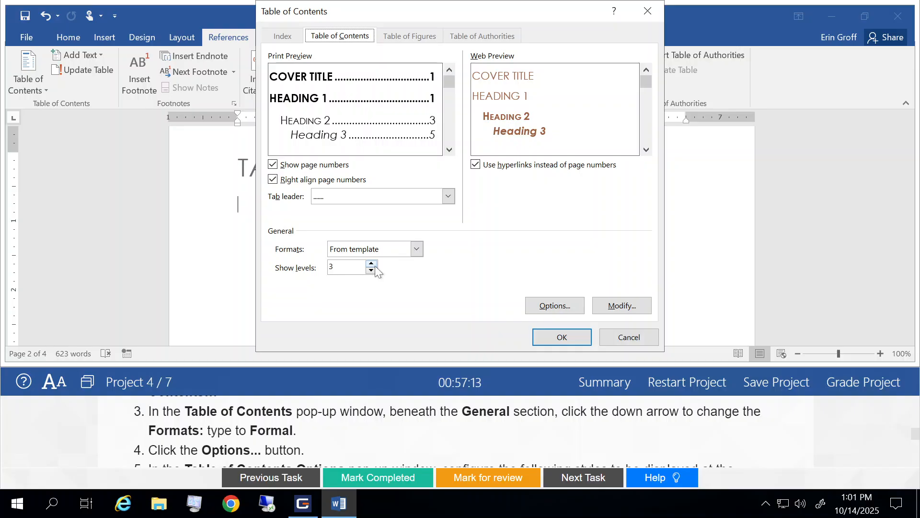
{"action": "left_click", "coordinate": [416, 250]}
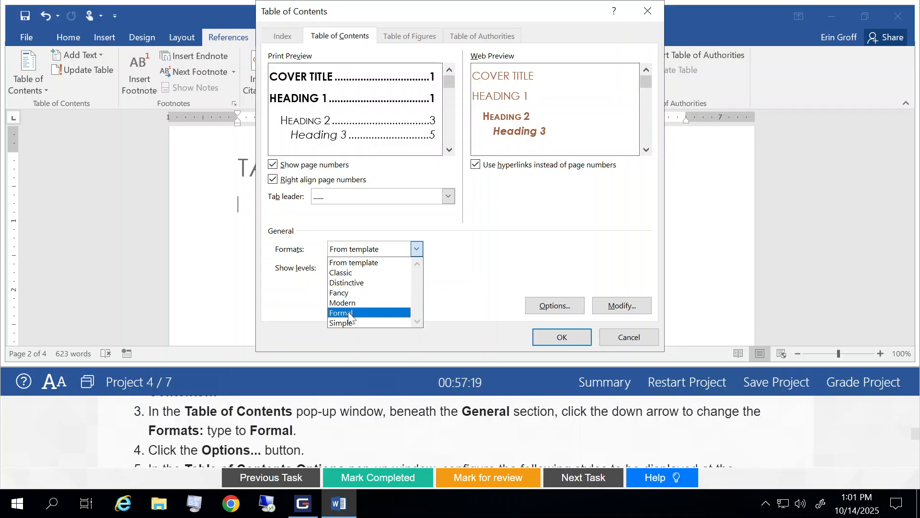
{"action": "left_click", "coordinate": [357, 313]}
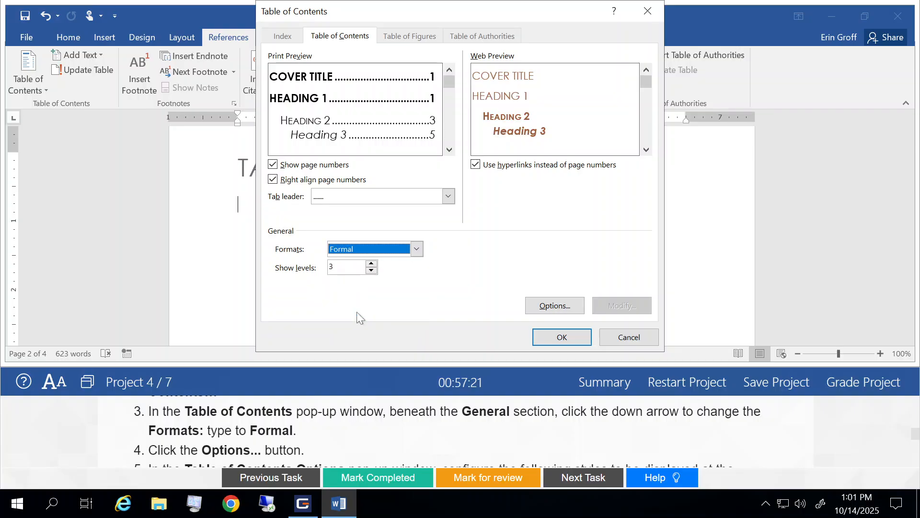
Open the table of contents options to configure which styles are included
{"action": "left_click", "coordinate": [555, 306]}
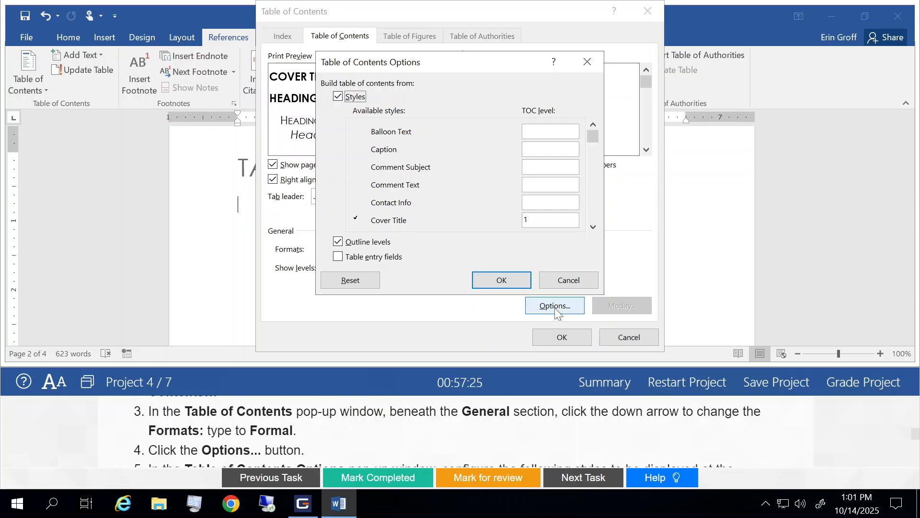
{"action": "scroll", "coordinate": [539, 431], "scroll_direction": "down", "scroll_amount": 3}
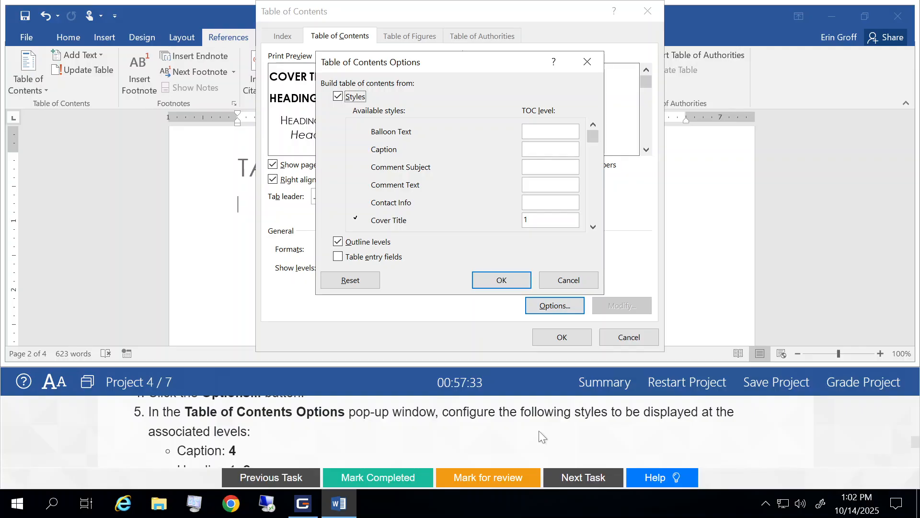
Set the Caption style's TOC level to 4
{"action": "left_click", "coordinate": [540, 153]}
{"action": "type", "text": "4"}
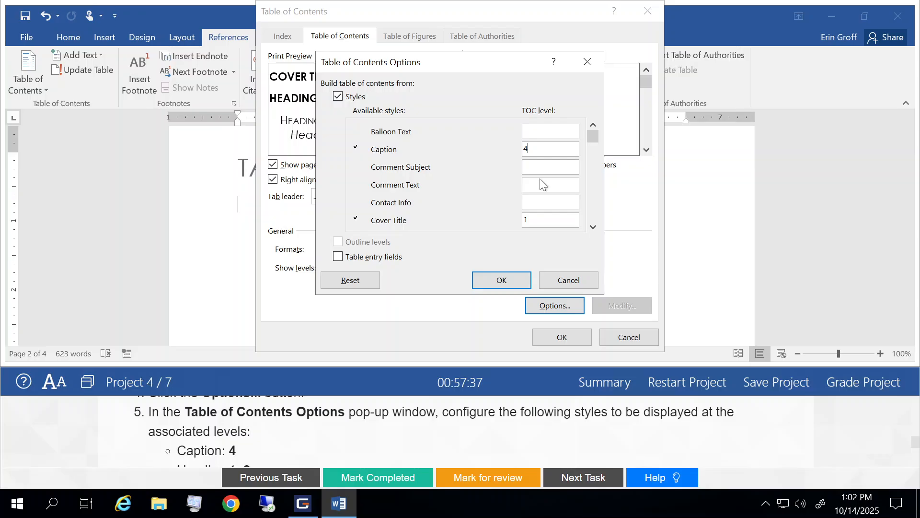
{"action": "scroll", "coordinate": [569, 426], "scroll_direction": "down", "scroll_amount": 3}
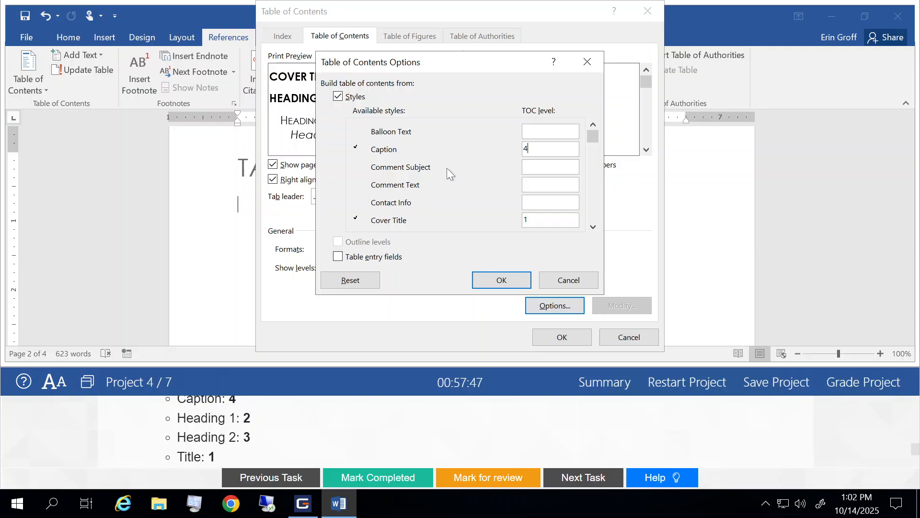
Set the Heading 1 style's TOC level to 2 and the Heading 2 style's TOC level to 3
{"action": "left_click", "coordinate": [594, 223]}
{"action": "left_click", "coordinate": [594, 222]}
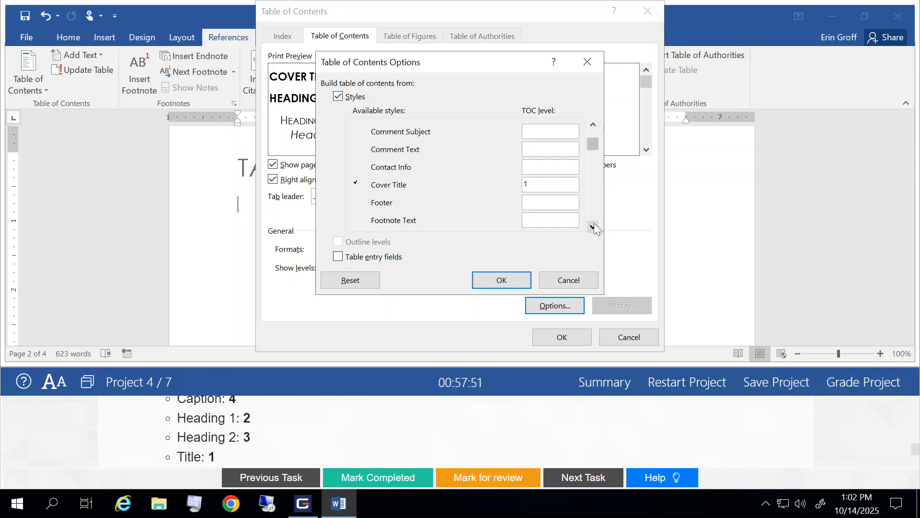
{"action": "left_click", "coordinate": [594, 225]}
{"action": "left_click", "coordinate": [594, 226]}
{"action": "left_click", "coordinate": [594, 225]}
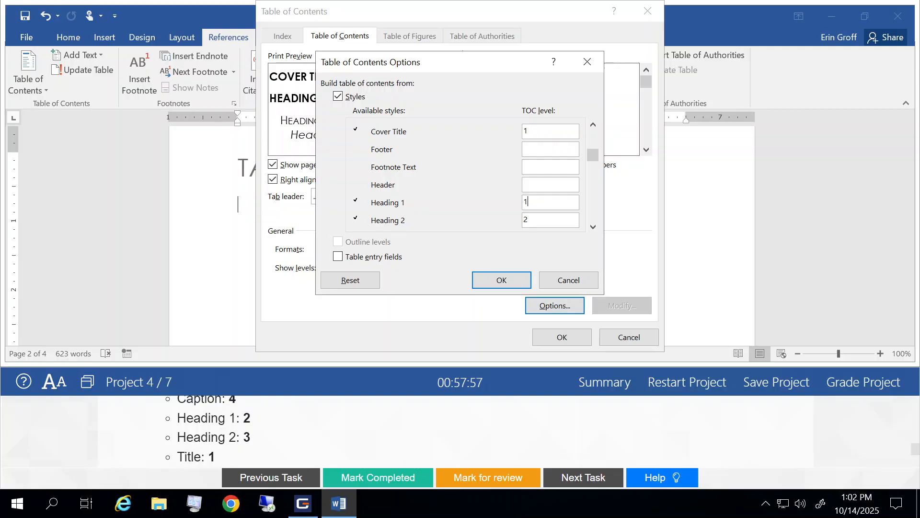
{"action": "key", "text": "BackSpace"}
{"action": "type", "text": "2"}
{"action": "left_click", "coordinate": [555, 214]}
{"action": "key", "text": "BackSpace"}
{"action": "type", "text": "3"}
Set the Title style's TOC level to 1
{"action": "scroll", "coordinate": [451, 439], "scroll_direction": "down", "scroll_amount": 2}
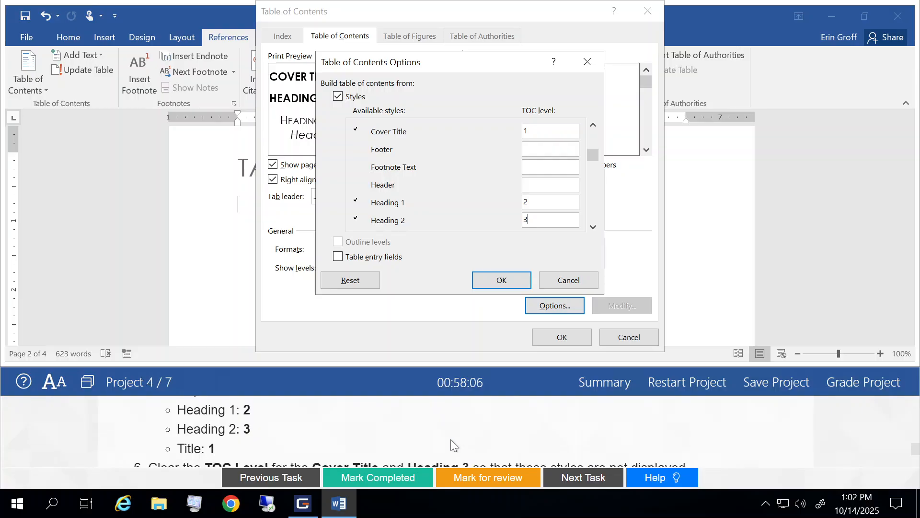
{"action": "left_click", "coordinate": [588, 229]}
{"action": "left_click", "coordinate": [589, 229]}
{"action": "left_click", "coordinate": [589, 229]}
{"action": "left_click", "coordinate": [589, 229]}
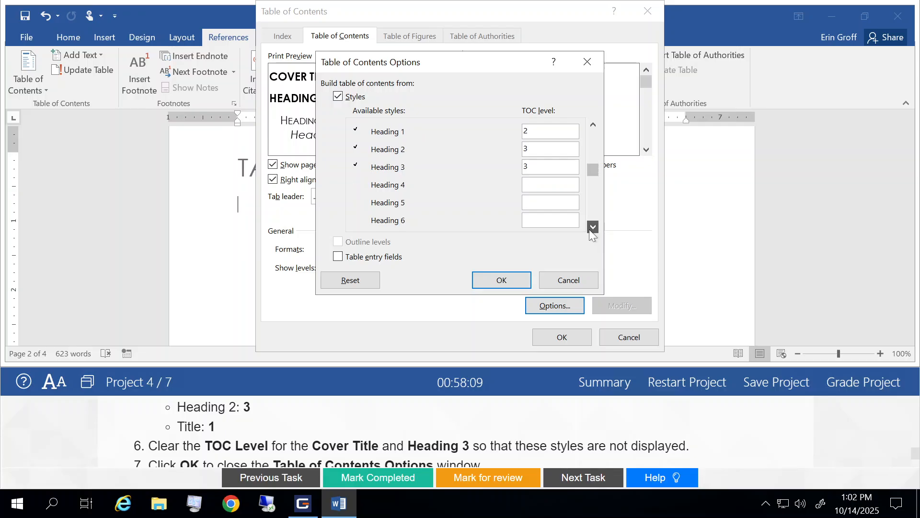
{"action": "left_click", "coordinate": [588, 229]}
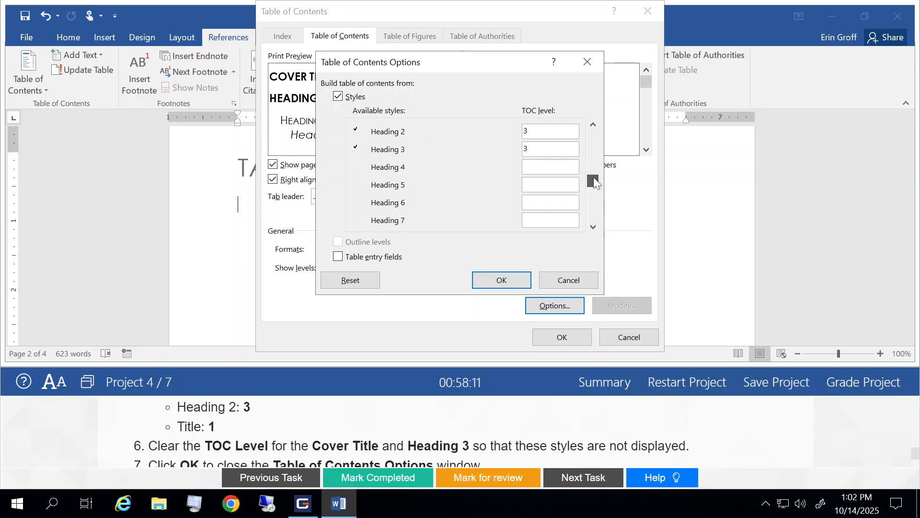
{"action": "left_click_drag", "start_coordinate": [594, 182], "coordinate": [597, 215]}
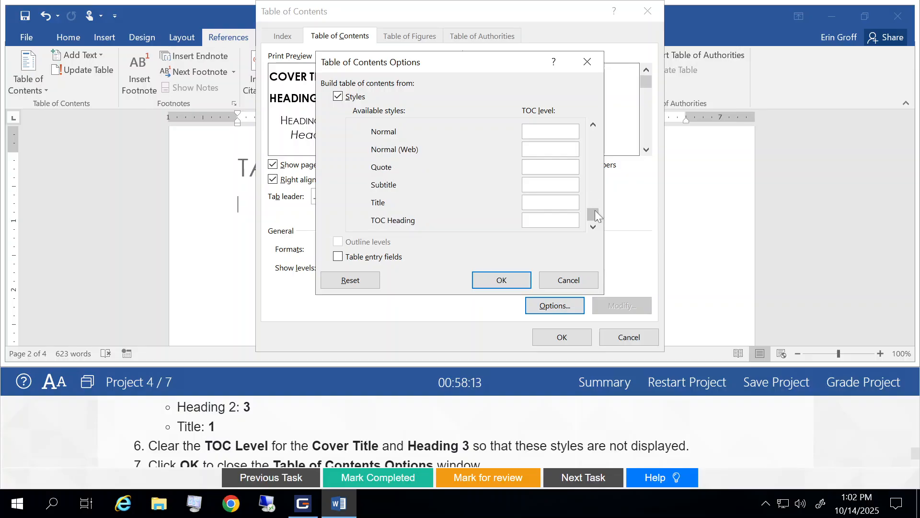
{"action": "left_click", "coordinate": [547, 203]}
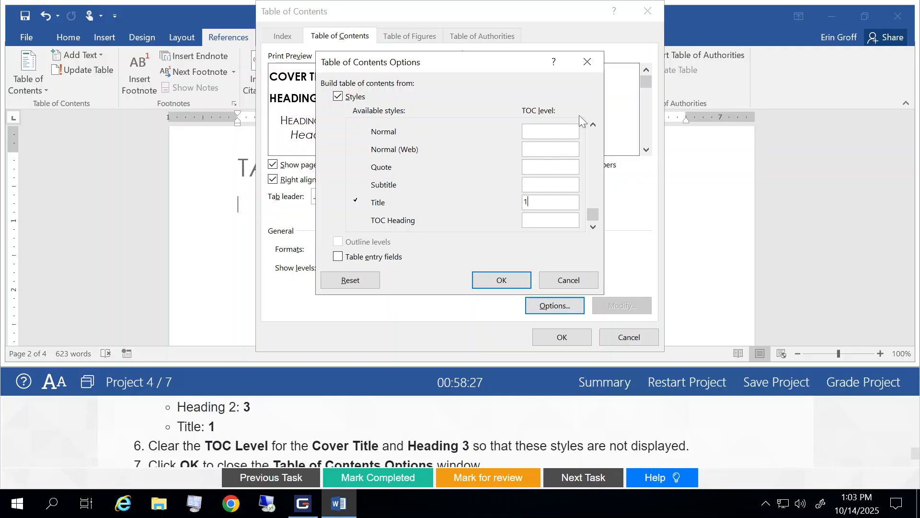
Clear the TOC levels of the Cover Title and Heading 3 styles
{"action": "scroll", "coordinate": [595, 140], "scroll_direction": "up", "scroll_amount": 3}
{"action": "scroll", "coordinate": [595, 141], "scroll_direction": "up", "scroll_amount": 2}
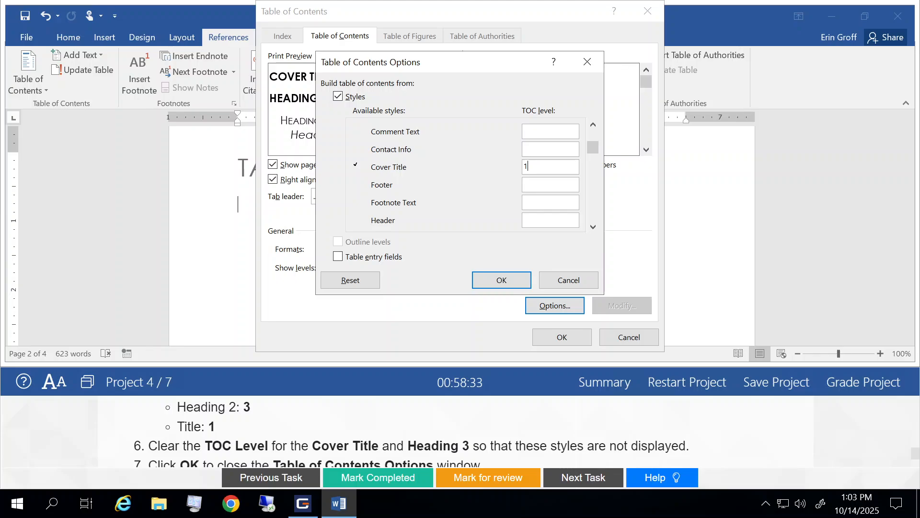
{"action": "key", "text": "BackSpace"}
{"action": "left_click", "coordinate": [590, 209]}
{"action": "left_click", "coordinate": [529, 167]}
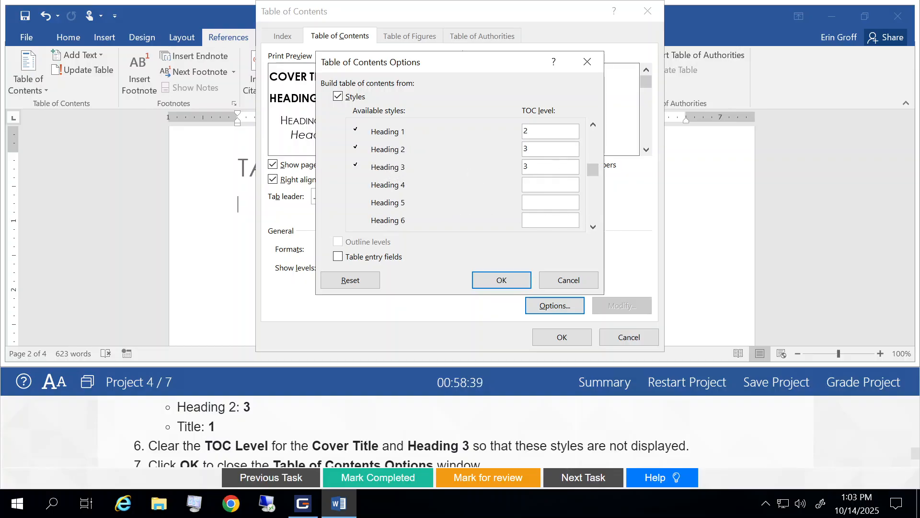
{"action": "key", "text": "BackSpace"}
Confirm the style options and insert the custom Formal table of contents
{"action": "left_click", "coordinate": [502, 280]}
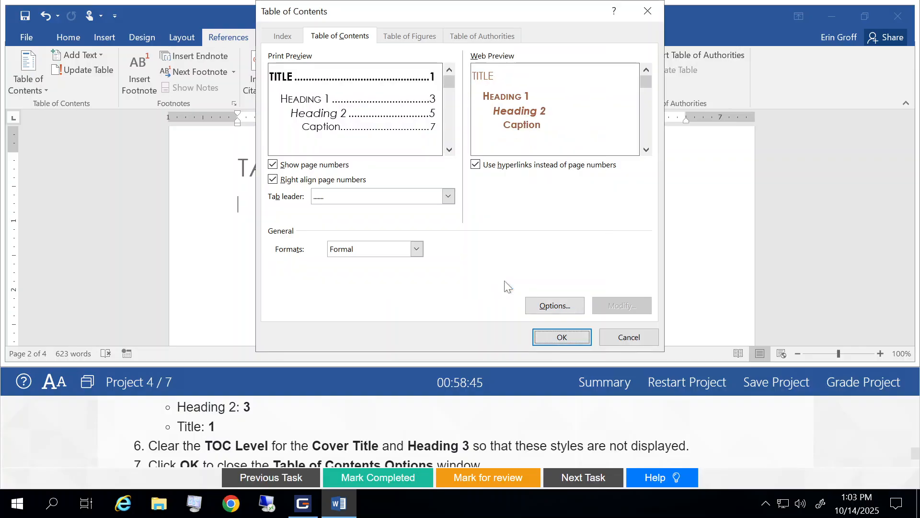
{"action": "scroll", "coordinate": [555, 410], "scroll_direction": "down", "scroll_amount": 2}
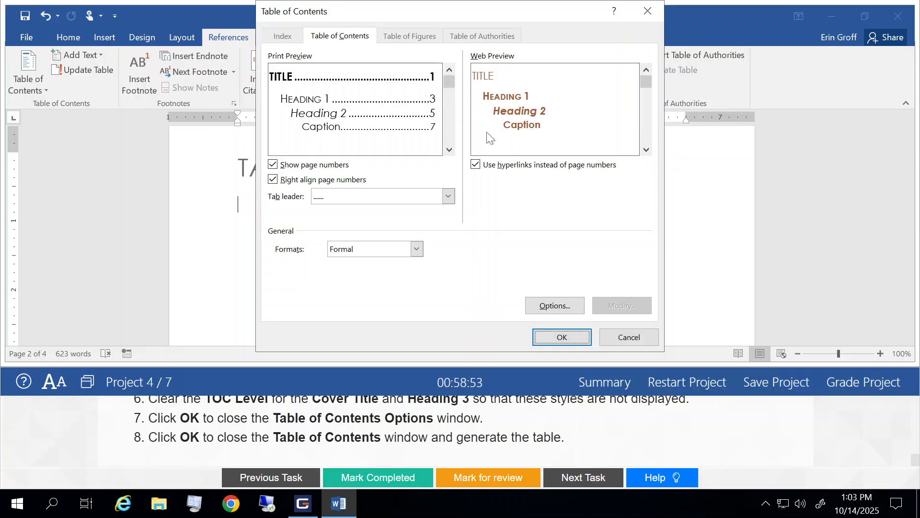
{"action": "left_click", "coordinate": [561, 338]}
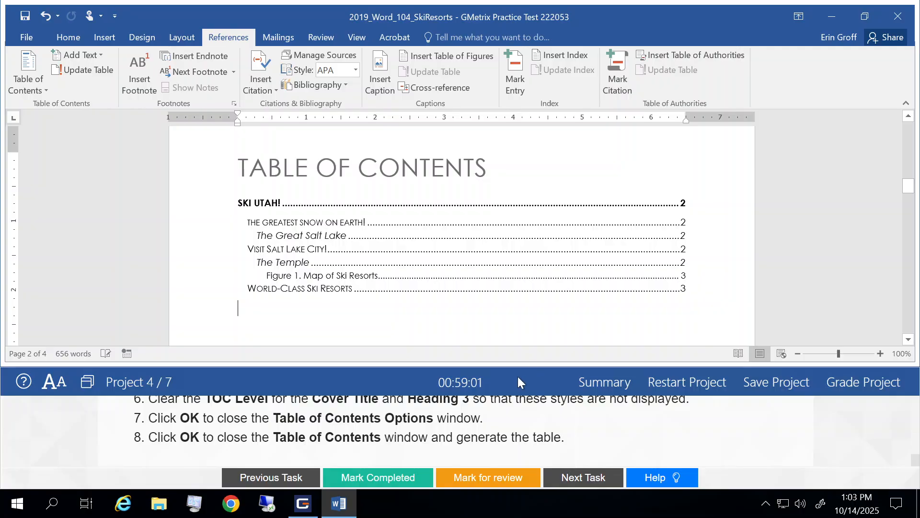
Mark the table of contents task completed and open the next task
{"action": "left_click", "coordinate": [382, 479]}
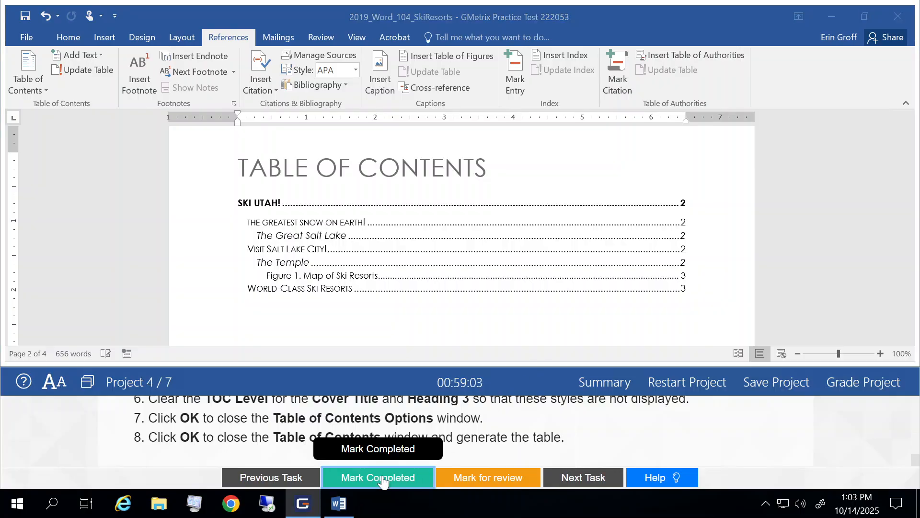
{"action": "left_click", "coordinate": [580, 481]}
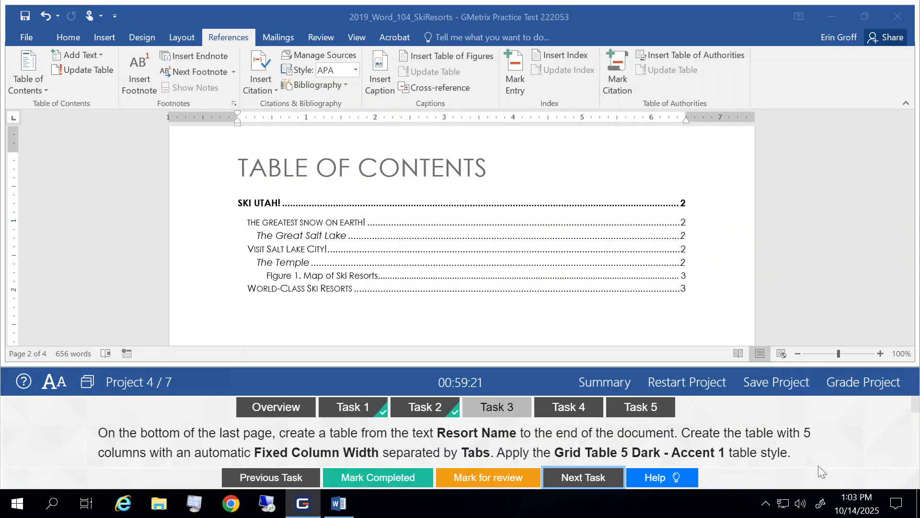
Select the resort text on the last page from Resort Name through the blank cell after Sundance
{"action": "scroll", "coordinate": [818, 465], "scroll_direction": "down", "scroll_amount": 1}
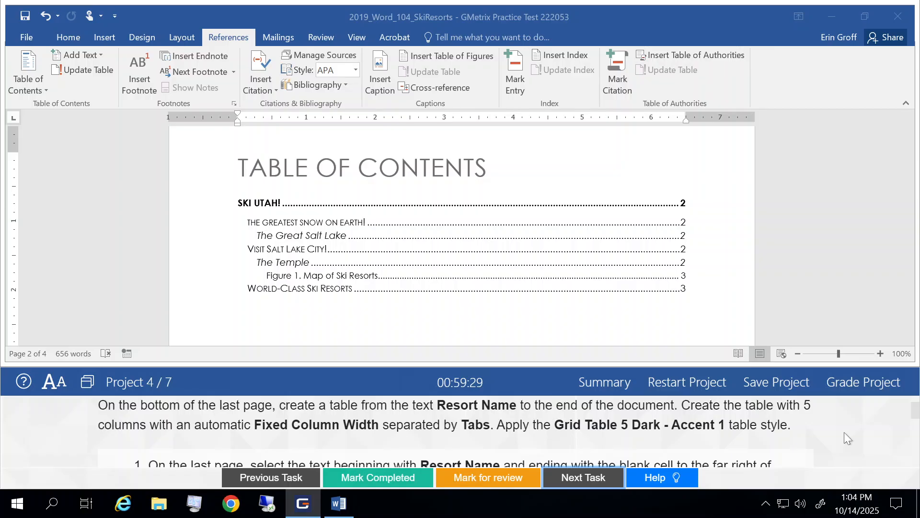
{"action": "scroll", "coordinate": [844, 432], "scroll_direction": "down", "scroll_amount": 3}
{"action": "scroll", "coordinate": [844, 433], "scroll_direction": "up", "scroll_amount": 1}
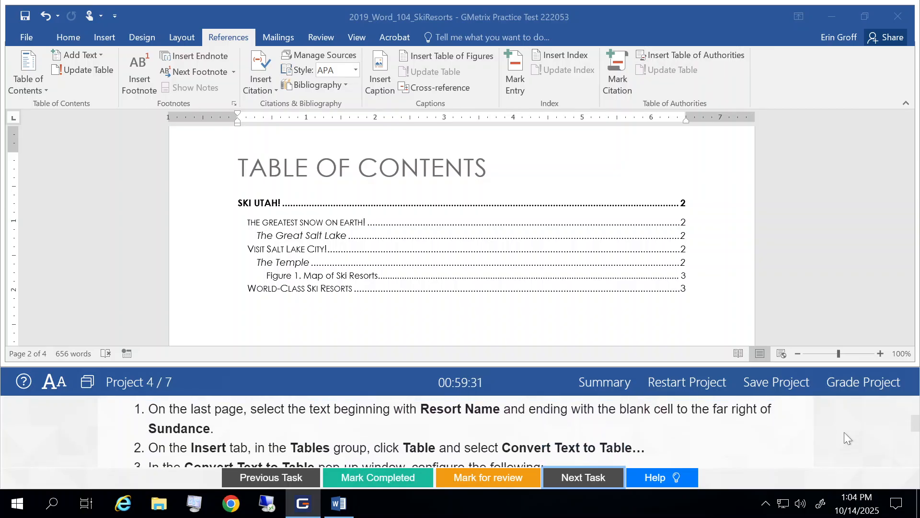
{"action": "scroll", "coordinate": [544, 251], "scroll_direction": "down", "scroll_amount": 10}
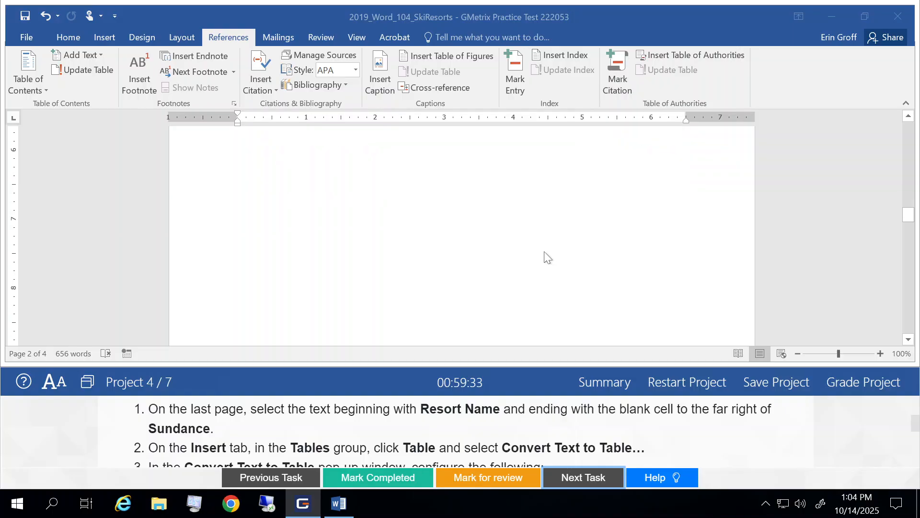
{"action": "scroll", "coordinate": [545, 251], "scroll_direction": "down", "scroll_amount": 10}
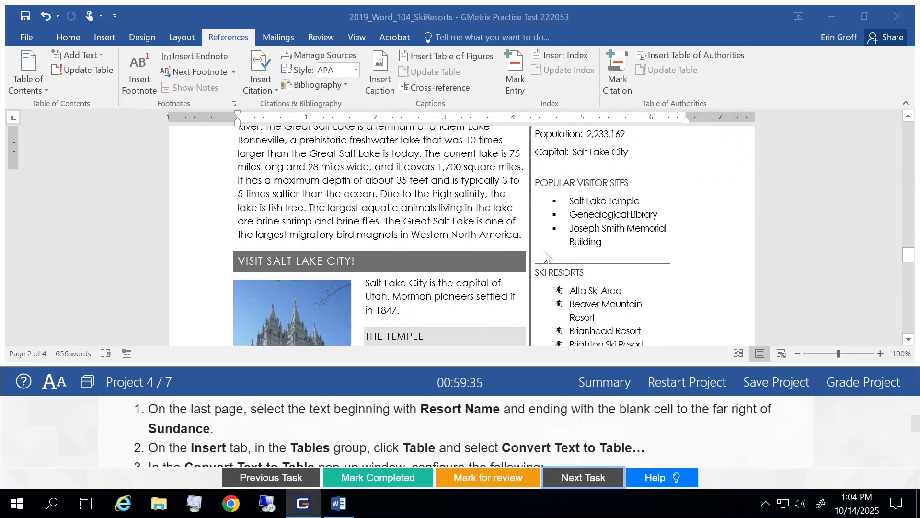
{"action": "scroll", "coordinate": [544, 258], "scroll_direction": "down", "scroll_amount": 10}
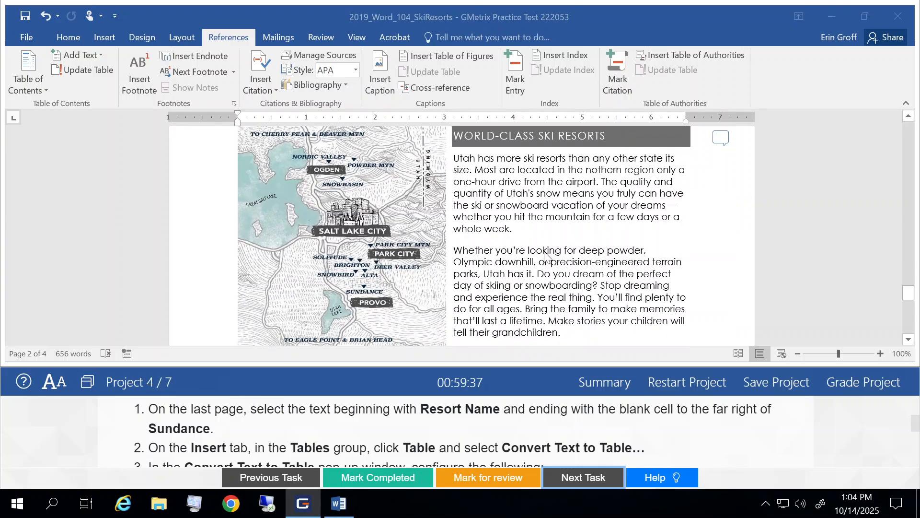
{"action": "scroll", "coordinate": [544, 252], "scroll_direction": "down", "scroll_amount": 5}
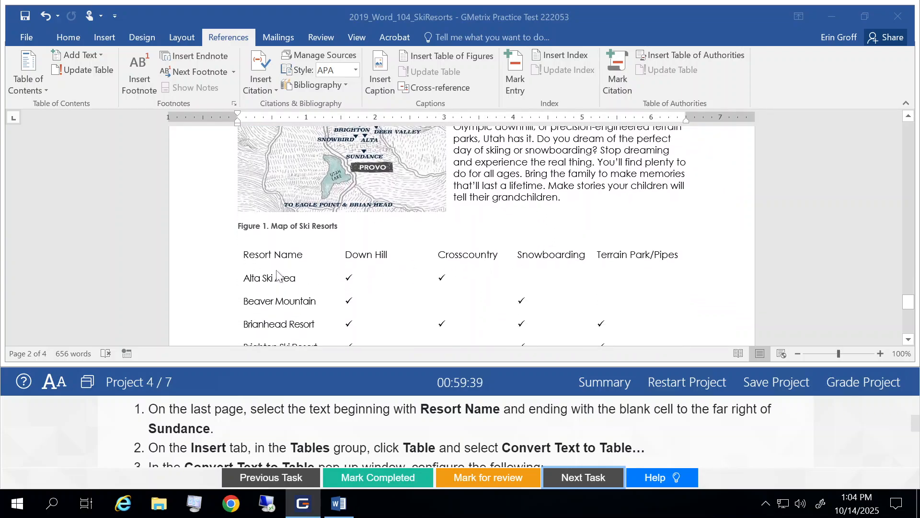
{"action": "scroll", "coordinate": [282, 265], "scroll_direction": "down", "scroll_amount": 1}
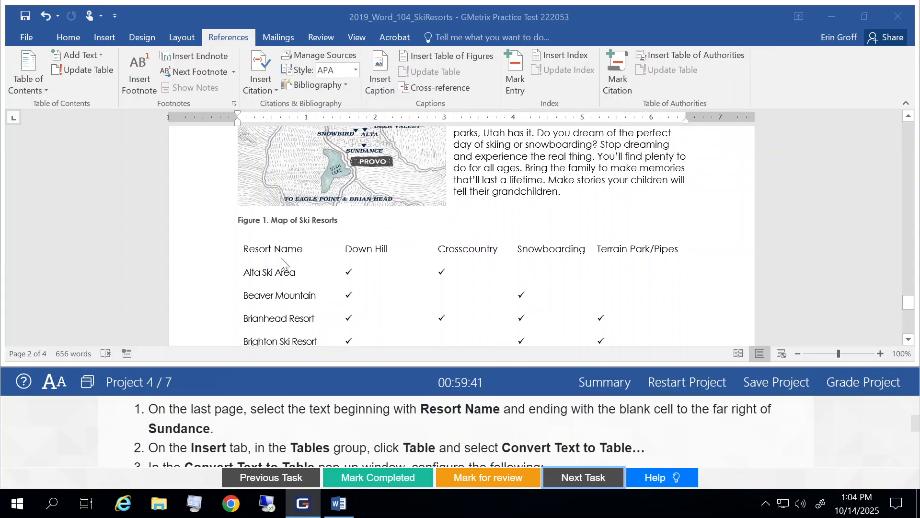
{"action": "scroll", "coordinate": [282, 264], "scroll_direction": "down", "scroll_amount": 3}
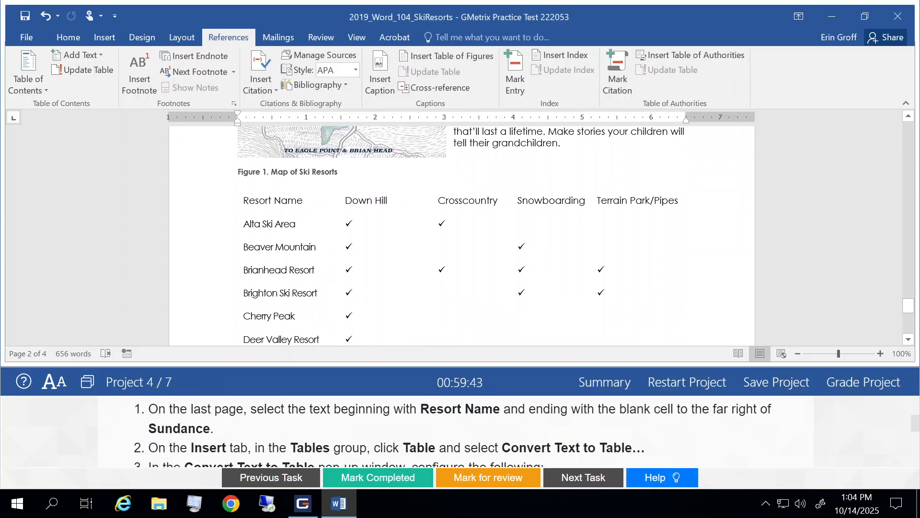
{"action": "left_click_drag", "start_coordinate": [243, 200], "coordinate": [608, 244]}
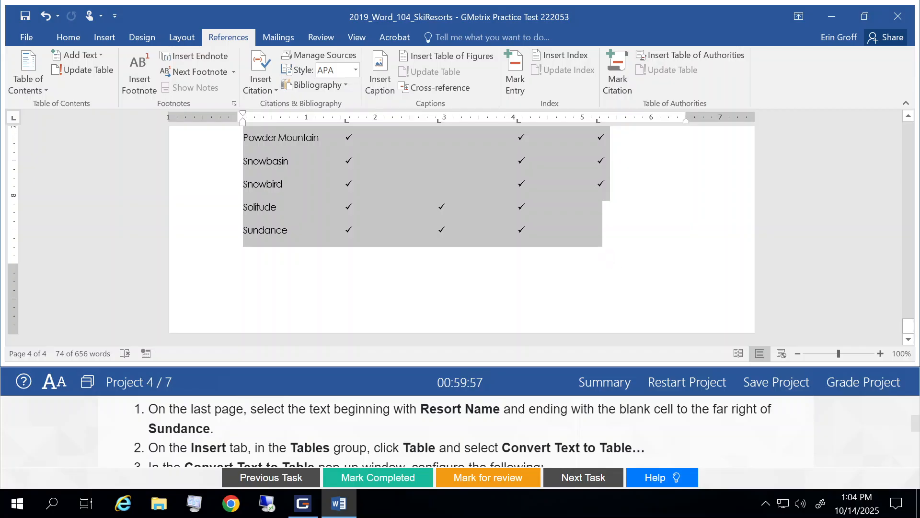
Convert the selected text to a table with 5 columns, Auto fixed column width, separated at tabs
{"action": "left_click", "coordinate": [109, 38]}
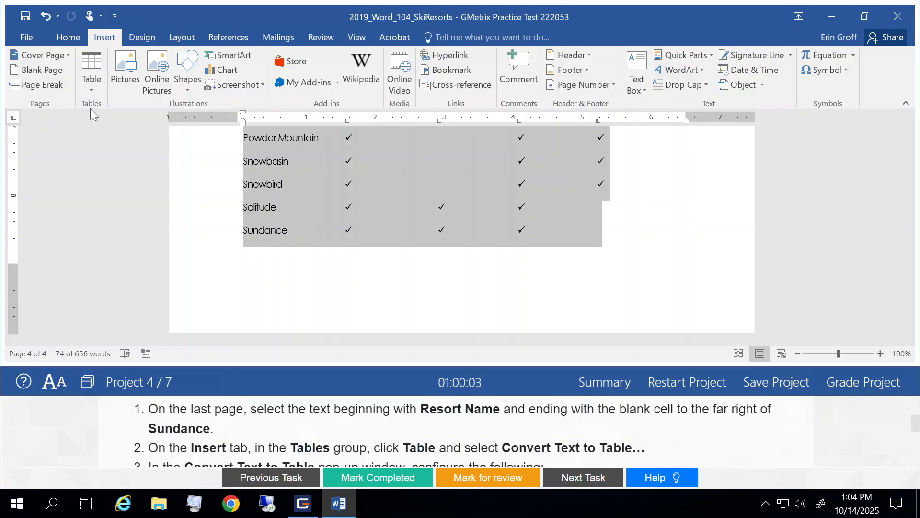
{"action": "left_click", "coordinate": [93, 89]}
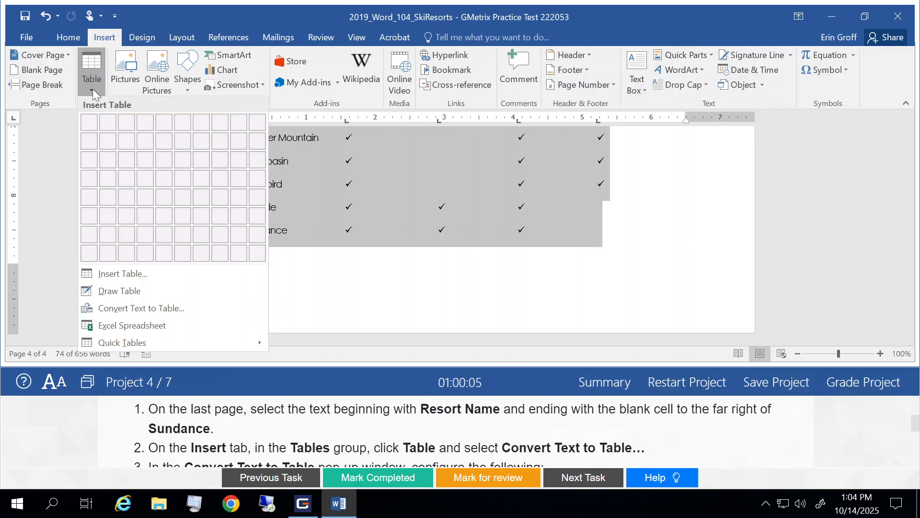
{"action": "left_click", "coordinate": [110, 309]}
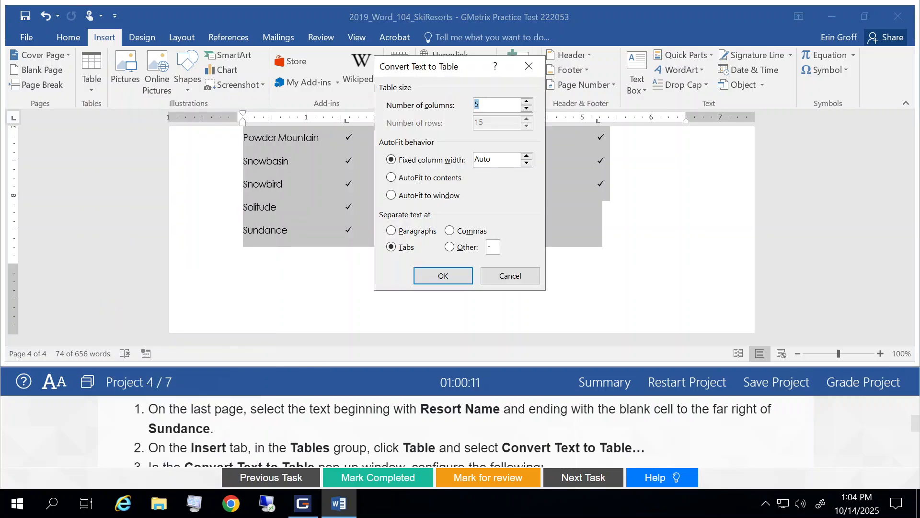
{"action": "scroll", "coordinate": [460, 431], "scroll_direction": "down", "scroll_amount": 1}
{"action": "scroll", "coordinate": [460, 431], "scroll_direction": "down", "scroll_amount": 1}
{"action": "scroll", "coordinate": [460, 432], "scroll_direction": "up", "scroll_amount": 1}
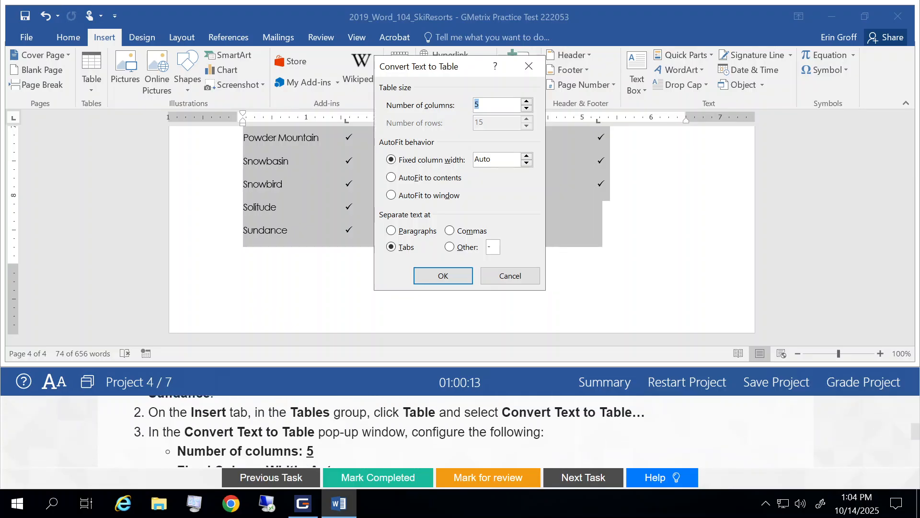
{"action": "scroll", "coordinate": [460, 432], "scroll_direction": "down", "scroll_amount": 1}
{"action": "scroll", "coordinate": [383, 431], "scroll_direction": "down", "scroll_amount": 2}
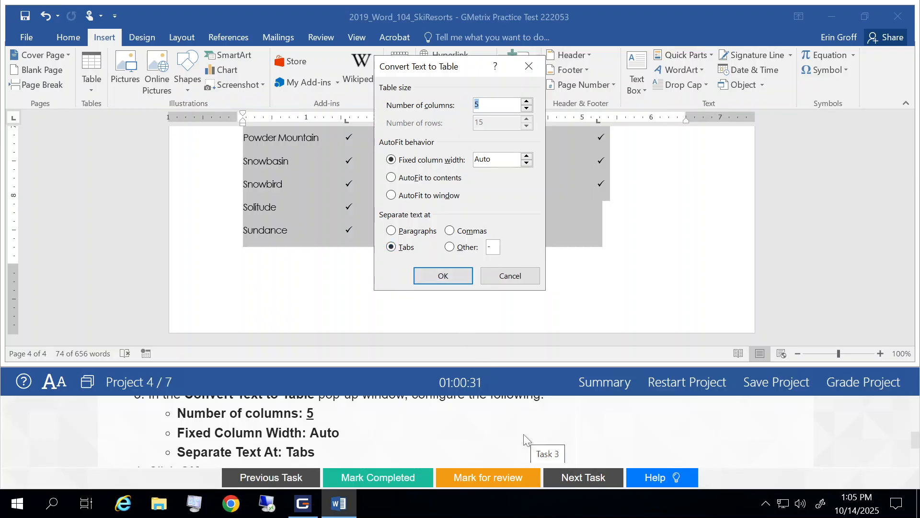
{"action": "scroll", "coordinate": [524, 434], "scroll_direction": "down", "scroll_amount": 3}
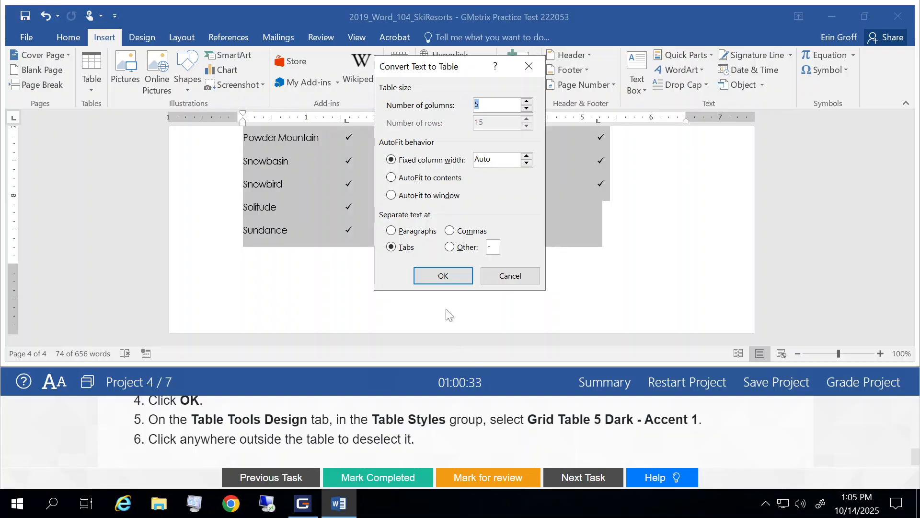
{"action": "left_click", "coordinate": [433, 280]}
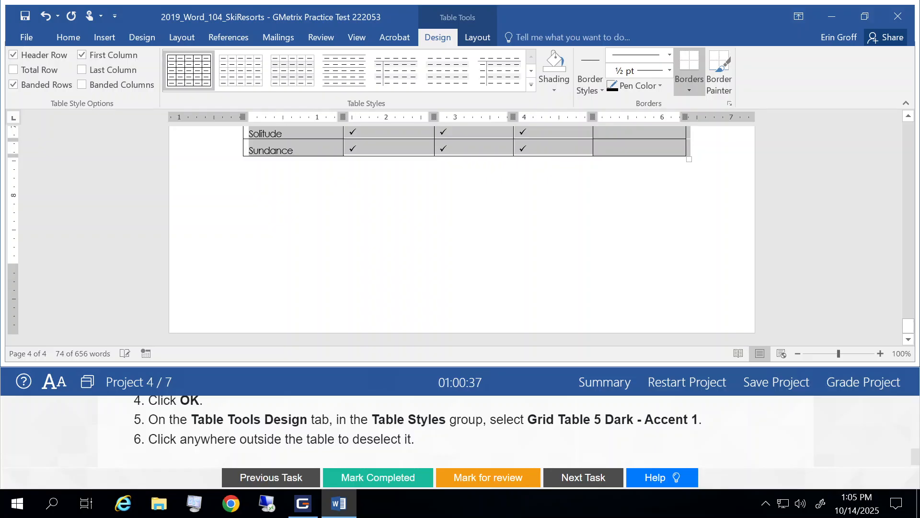
Apply the Grid Table 5 Dark - Accent 1 table style to the new table
{"action": "scroll", "coordinate": [511, 290], "scroll_direction": "up", "scroll_amount": 2}
{"action": "scroll", "coordinate": [511, 290], "scroll_direction": "up", "scroll_amount": 2}
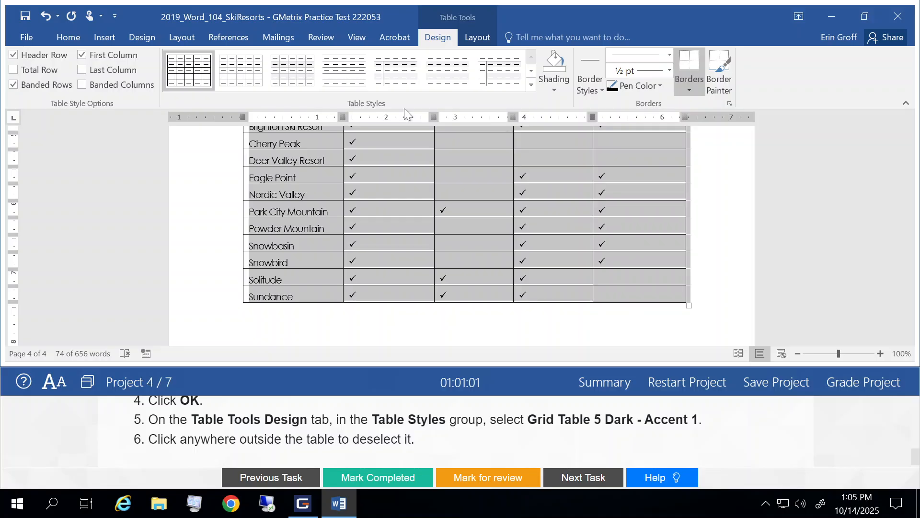
{"action": "left_click", "coordinate": [531, 86]}
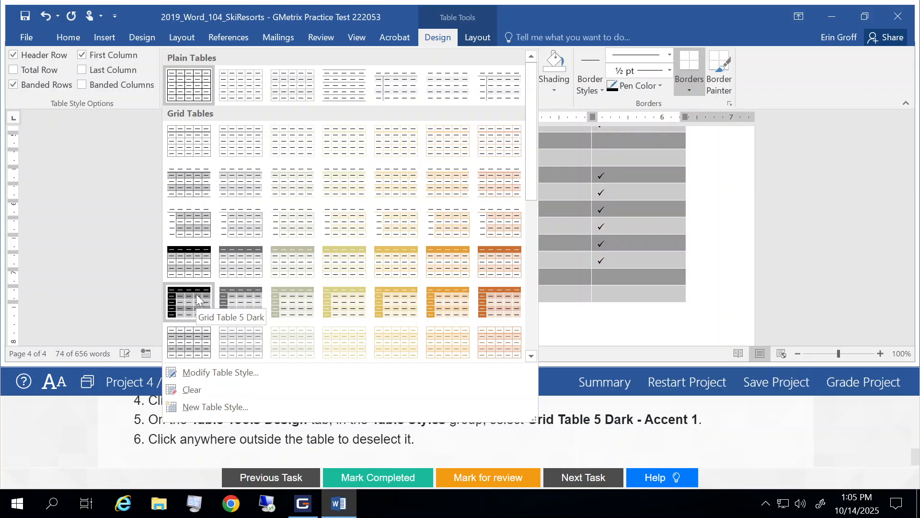
{"action": "left_click", "coordinate": [230, 302]}
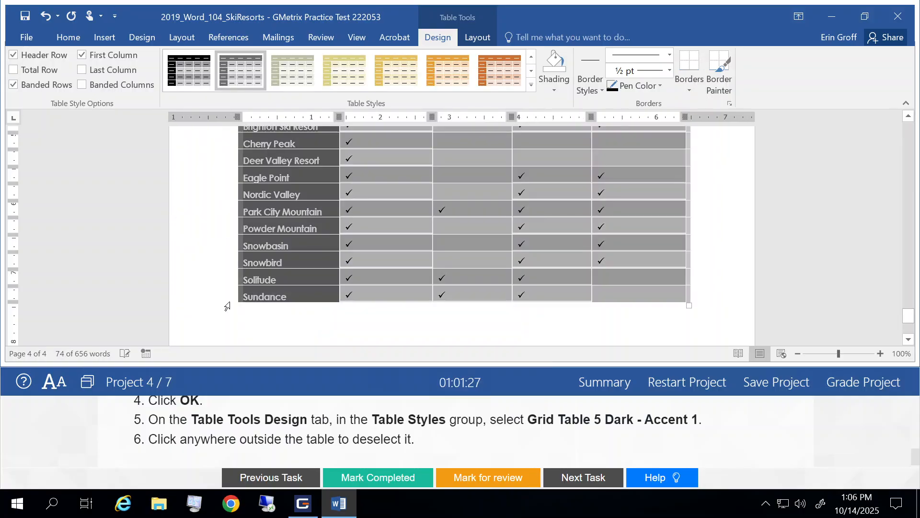
Deselect the resort table, then mark the table conversion task completed and open the next task
{"action": "left_click", "coordinate": [228, 312]}
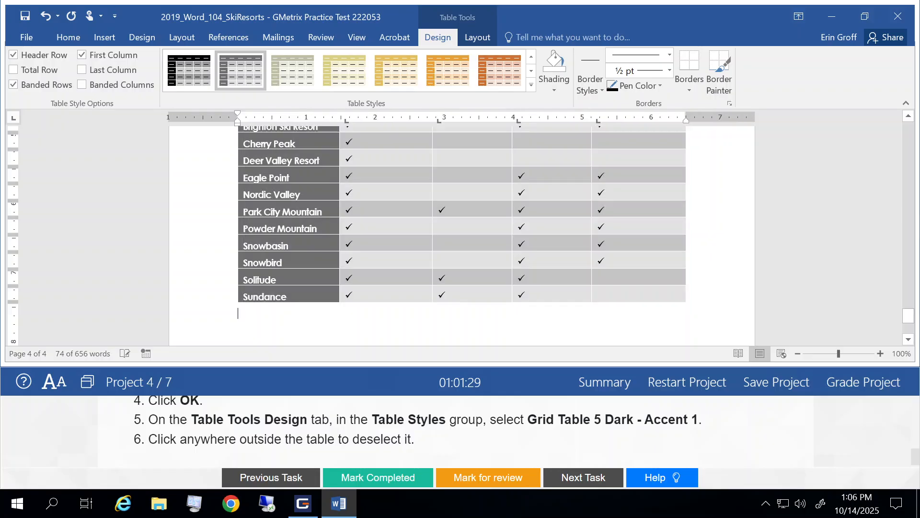
{"action": "scroll", "coordinate": [462, 235], "scroll_direction": "down", "scroll_amount": 1}
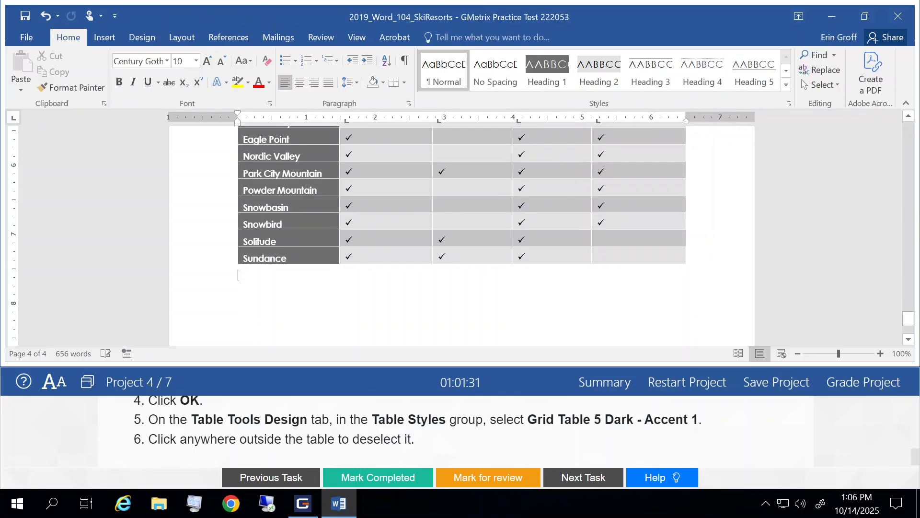
{"action": "scroll", "coordinate": [462, 235], "scroll_direction": "up", "scroll_amount": 3}
{"action": "scroll", "coordinate": [462, 235], "scroll_direction": "up", "scroll_amount": 3}
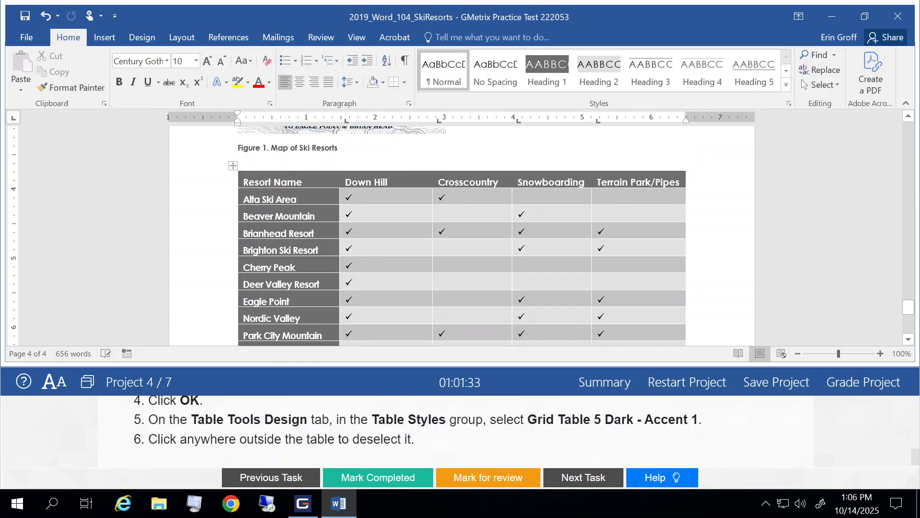
{"action": "left_click", "coordinate": [396, 478]}
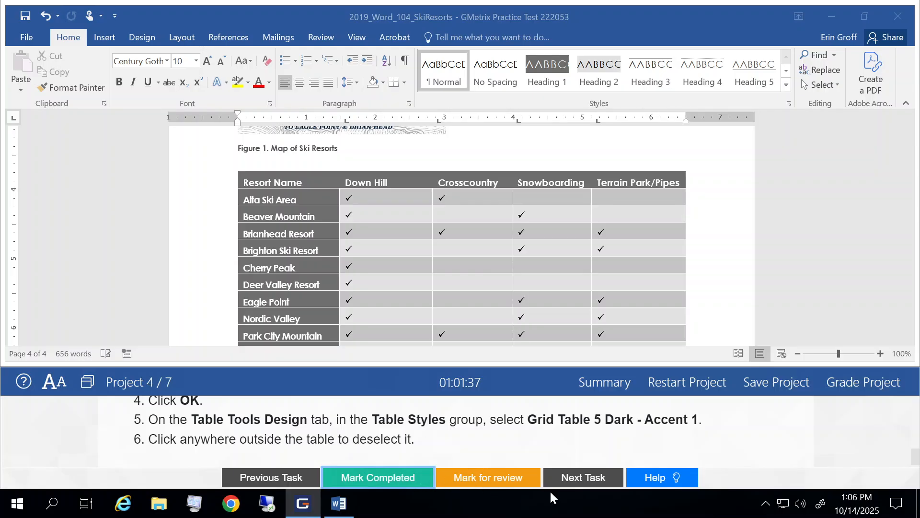
{"action": "left_click", "coordinate": [594, 479]}
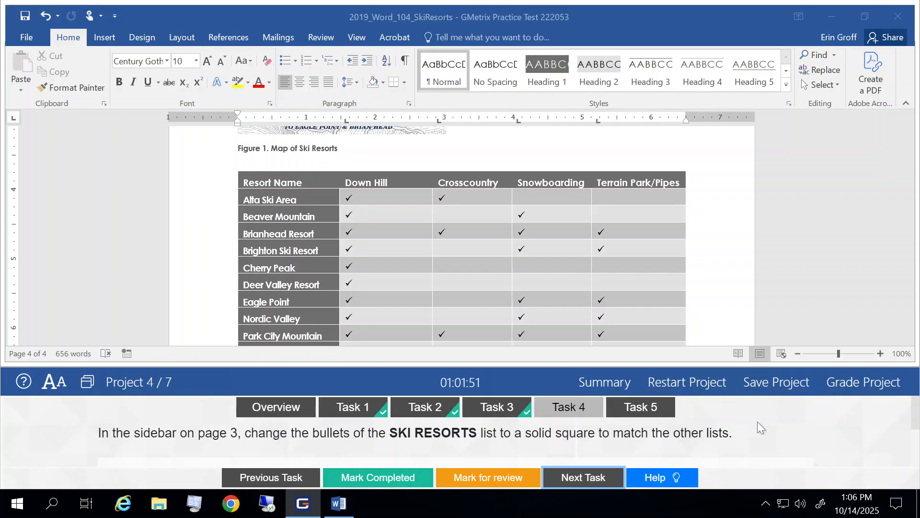
Select the SKI RESORTS list in the page 3 sidebar from Alta Ski Area through Sundance
{"action": "scroll", "coordinate": [739, 440], "scroll_direction": "down", "scroll_amount": 3}
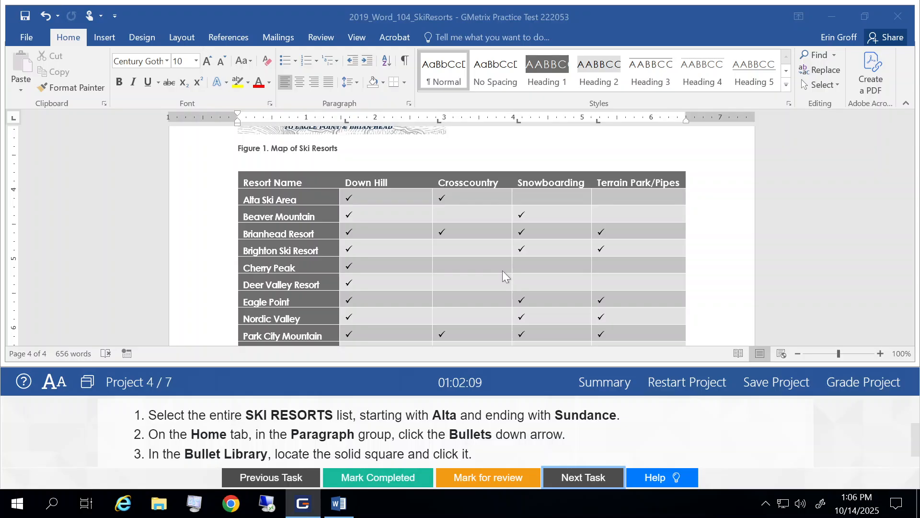
{"action": "scroll", "coordinate": [504, 275], "scroll_direction": "up", "scroll_amount": 3}
{"action": "scroll", "coordinate": [502, 270], "scroll_direction": "up", "scroll_amount": 10}
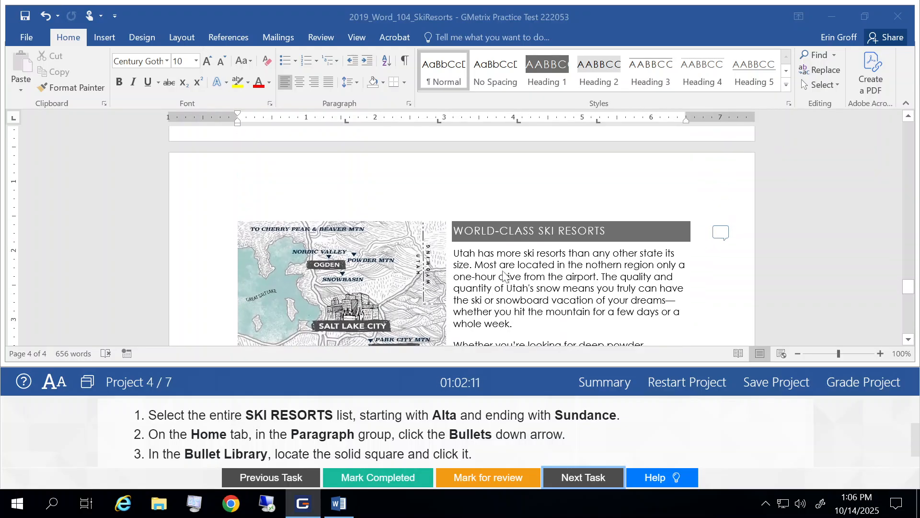
{"action": "scroll", "coordinate": [502, 270], "scroll_direction": "up", "scroll_amount": 8}
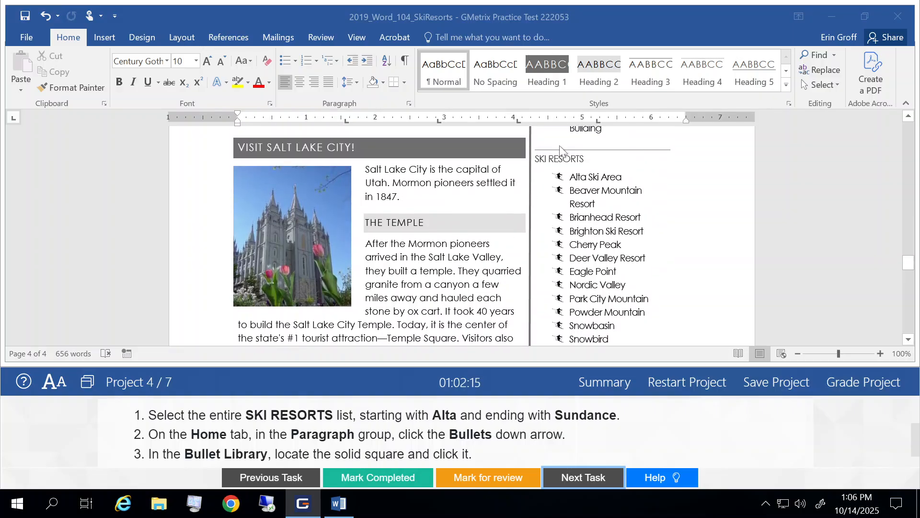
{"action": "left_click", "coordinate": [573, 178]}
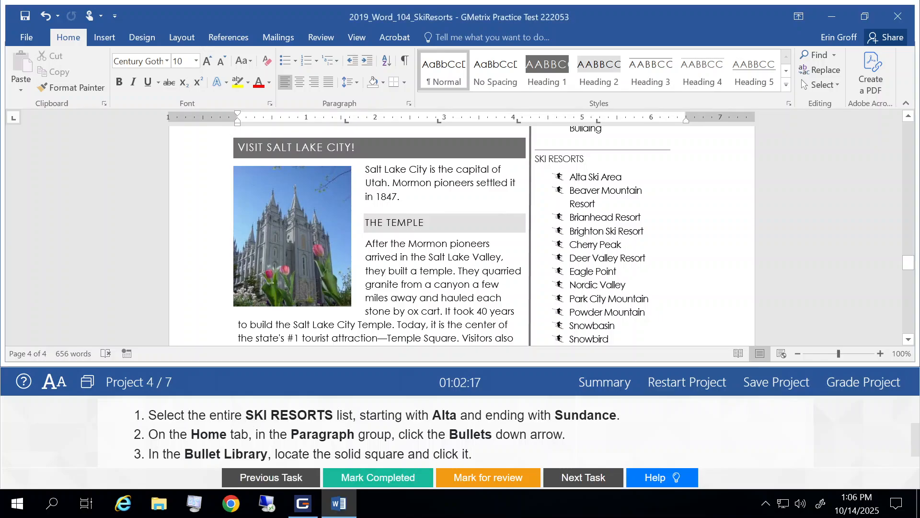
{"action": "mouse_move", "coordinate": [571, 177]}
{"action": "left_mouse_down"}
{"action": "mouse_move", "coordinate": [598, 204]}
{"action": "mouse_move", "coordinate": [612, 343]}
{"action": "mouse_move", "coordinate": [611, 233]}
{"action": "left_mouse_up"}
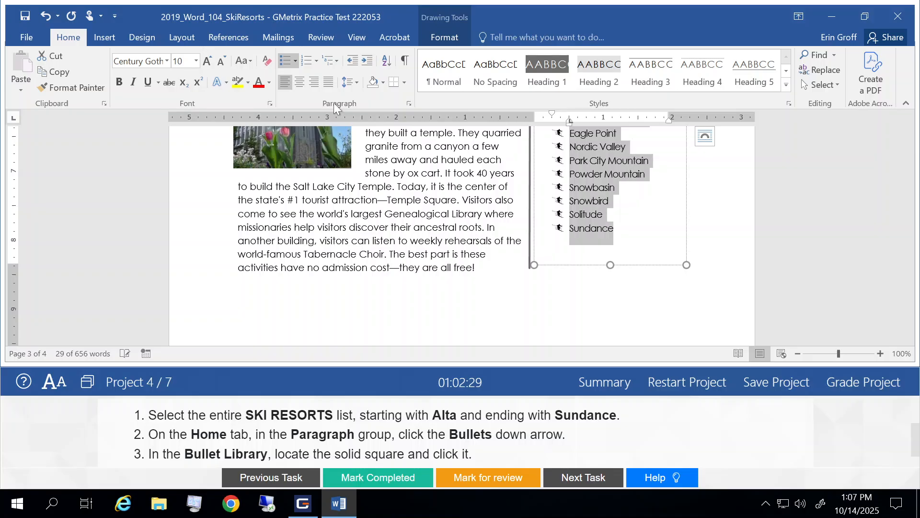
Change the selected list's bullets to the solid square from the Bullet Library and deselect the list
{"action": "left_click", "coordinate": [296, 62]}
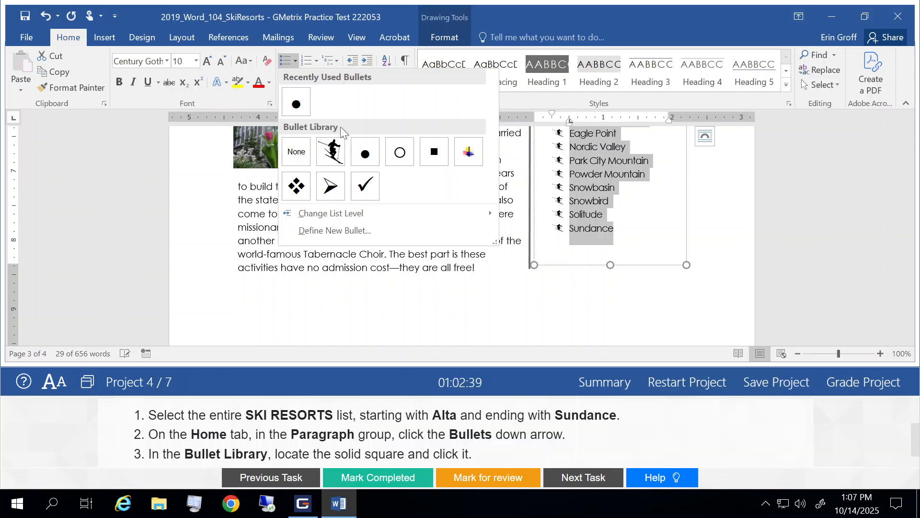
{"action": "left_click", "coordinate": [435, 156]}
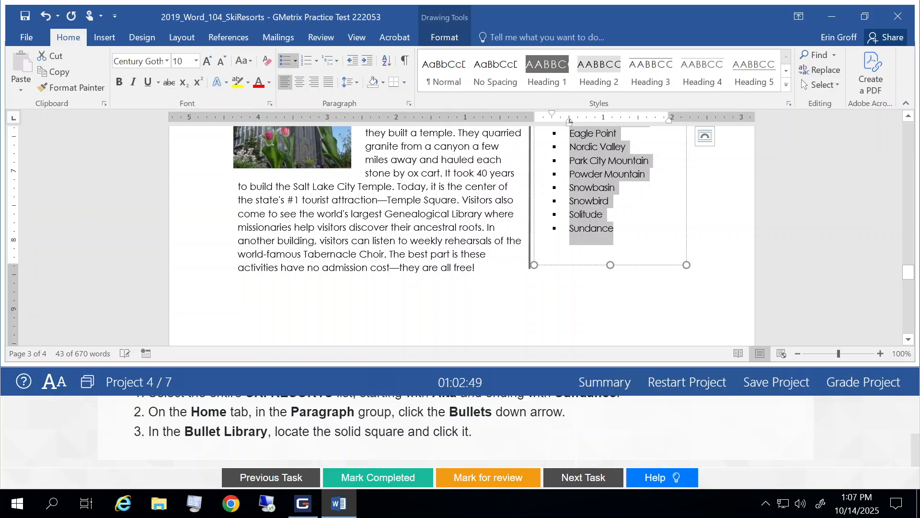
{"action": "left_click", "coordinate": [398, 240]}
{"action": "scroll", "coordinate": [399, 240], "scroll_direction": "up", "scroll_amount": 3}
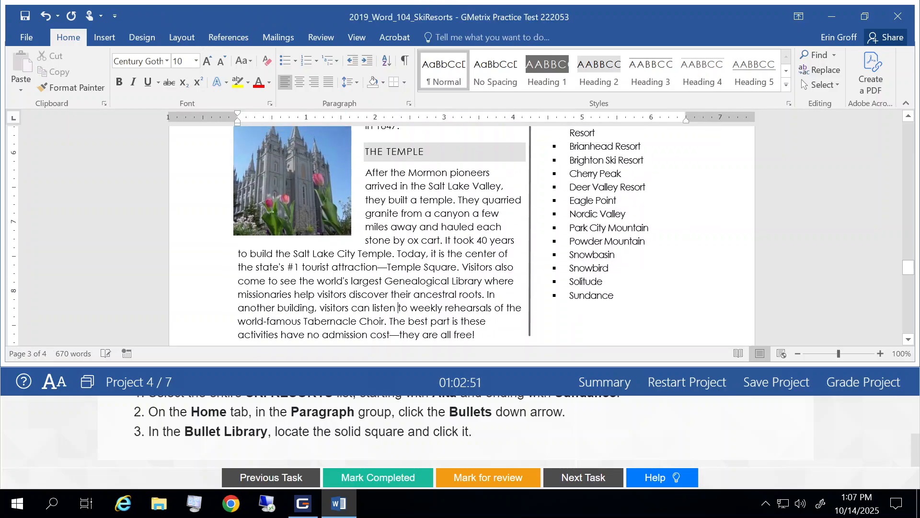
{"action": "scroll", "coordinate": [380, 235], "scroll_direction": "up", "scroll_amount": 1}
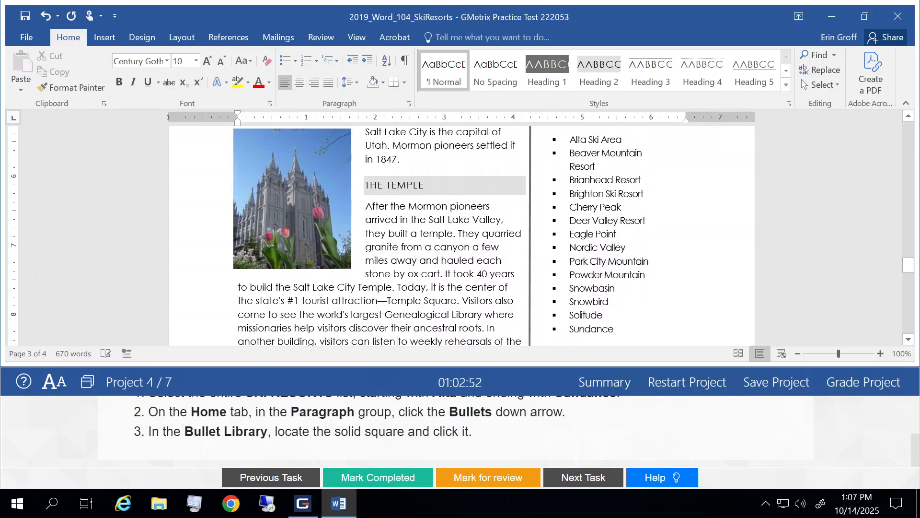
Mark the bullet task completed and open the next task
{"action": "left_click", "coordinate": [391, 479]}
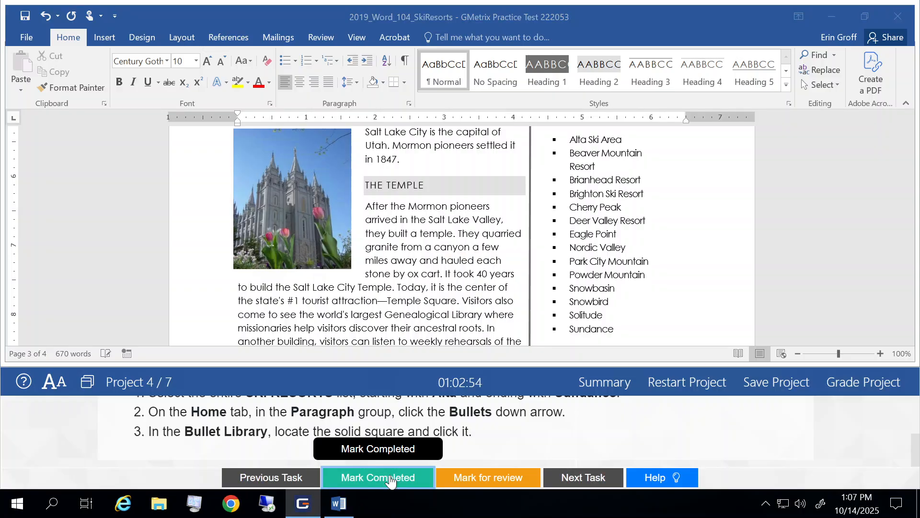
{"action": "left_click", "coordinate": [578, 477]}
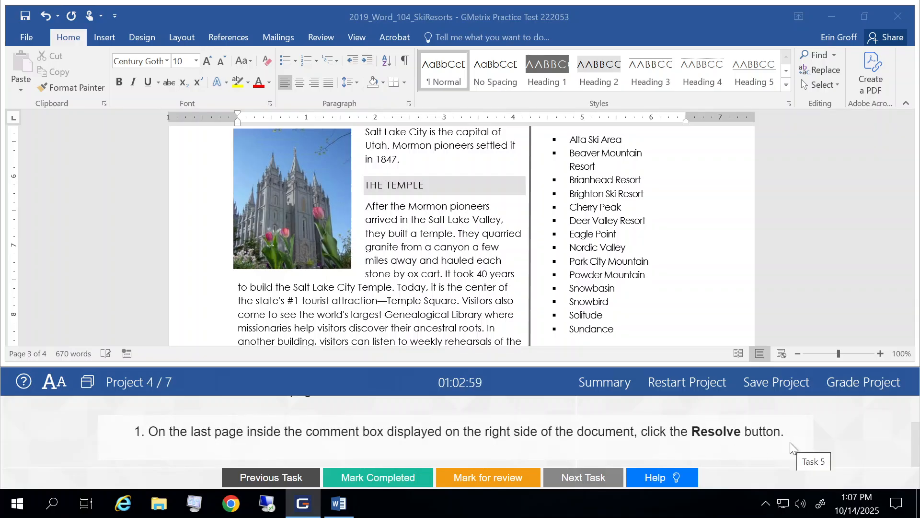
Read the comment task instructions and scroll through the document to locate the comment on the last page
{"action": "scroll", "coordinate": [790, 442], "scroll_direction": "up", "scroll_amount": 3}
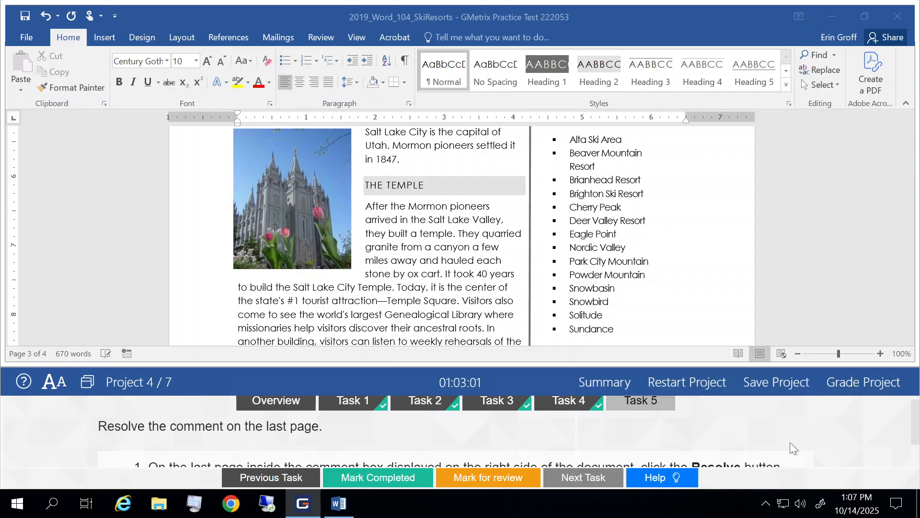
{"action": "scroll", "coordinate": [790, 442], "scroll_direction": "down", "scroll_amount": 3}
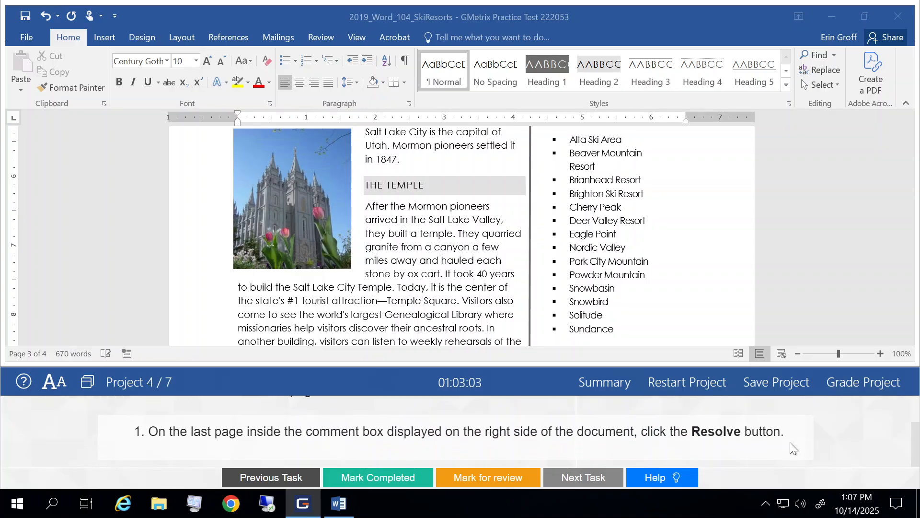
{"action": "scroll", "coordinate": [790, 442], "scroll_direction": "up", "scroll_amount": 2}
{"action": "scroll", "coordinate": [790, 442], "scroll_direction": "down", "scroll_amount": 2}
{"action": "scroll", "coordinate": [790, 442], "scroll_direction": "up", "scroll_amount": 2}
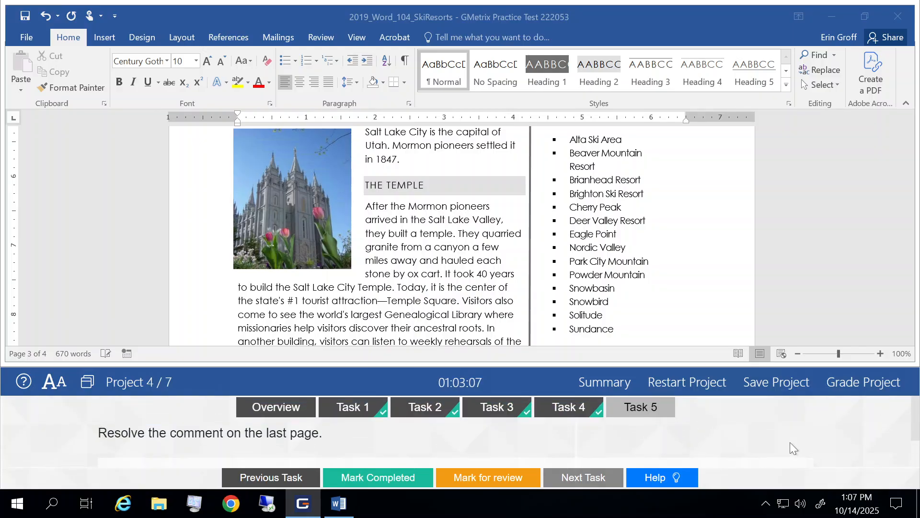
{"action": "scroll", "coordinate": [790, 442], "scroll_direction": "down", "scroll_amount": 3}
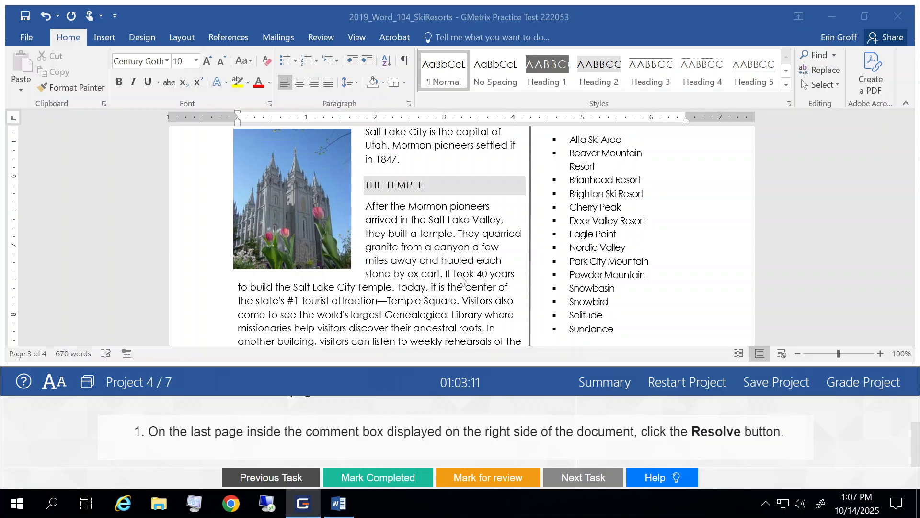
{"action": "scroll", "coordinate": [460, 278], "scroll_direction": "down", "scroll_amount": 6}
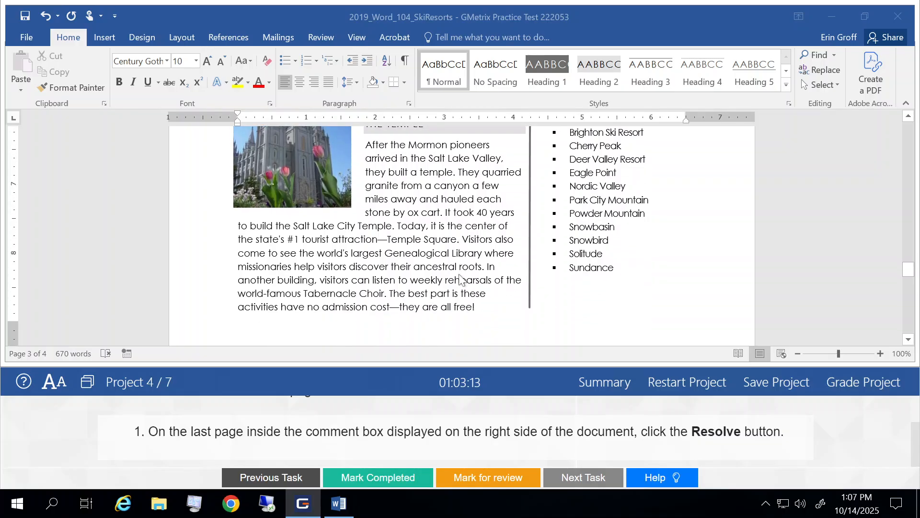
{"action": "scroll", "coordinate": [460, 280], "scroll_direction": "down", "scroll_amount": 8}
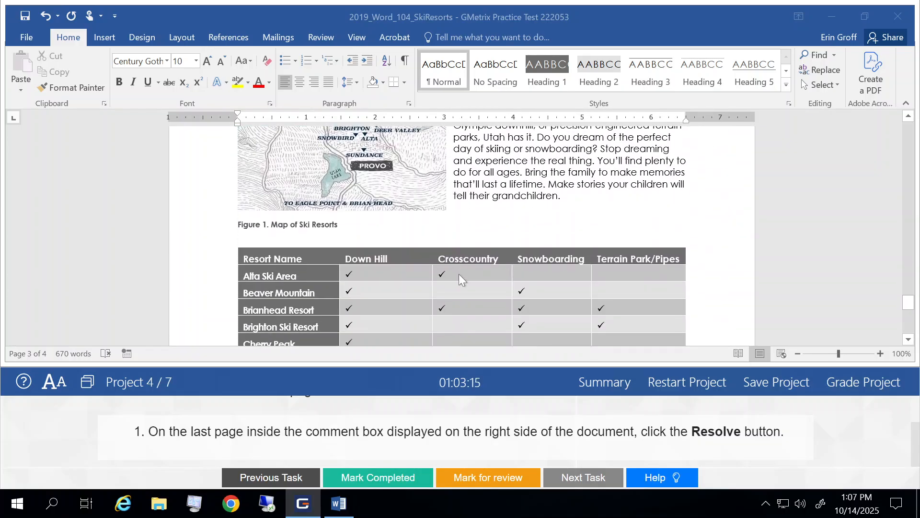
{"action": "scroll", "coordinate": [461, 280], "scroll_direction": "down", "scroll_amount": 5}
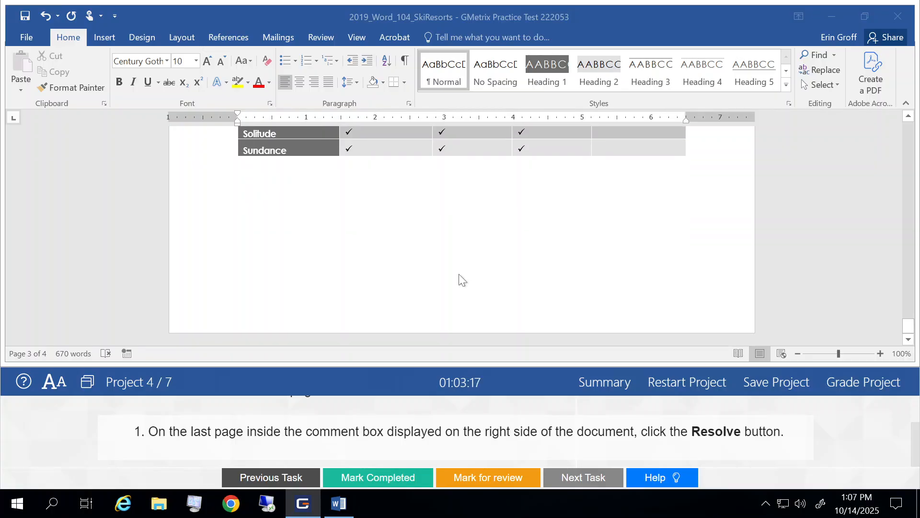
{"action": "scroll", "coordinate": [459, 275], "scroll_direction": "up", "scroll_amount": 2}
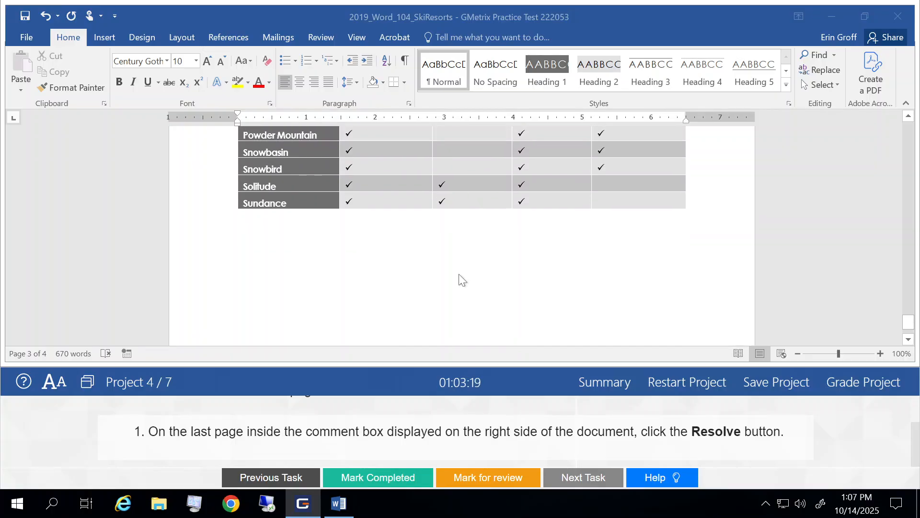
{"action": "scroll", "coordinate": [458, 274], "scroll_direction": "up", "scroll_amount": 8}
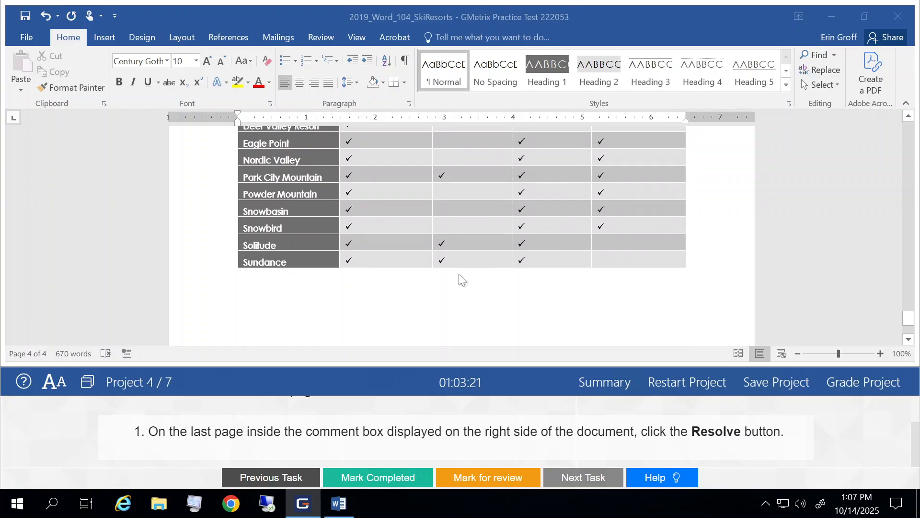
{"action": "scroll", "coordinate": [459, 275], "scroll_direction": "up", "scroll_amount": 13}
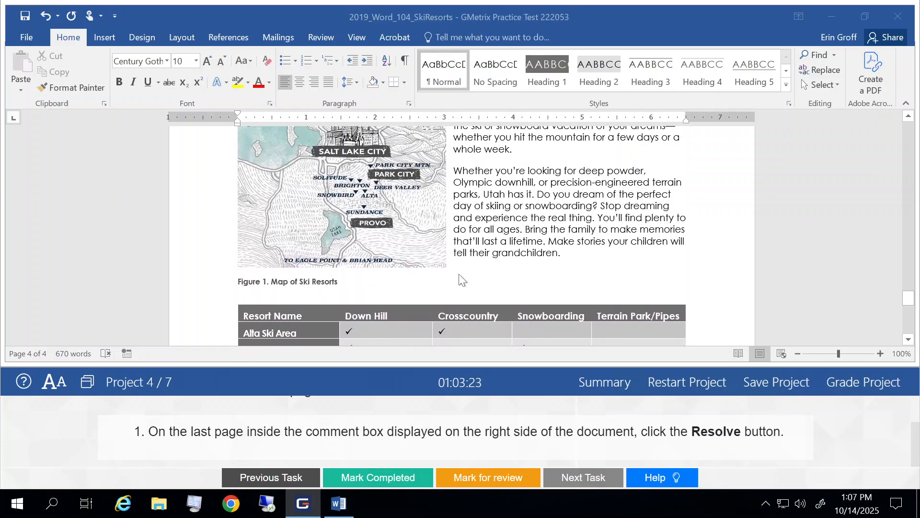
{"action": "scroll", "coordinate": [459, 277], "scroll_direction": "up", "scroll_amount": 2}
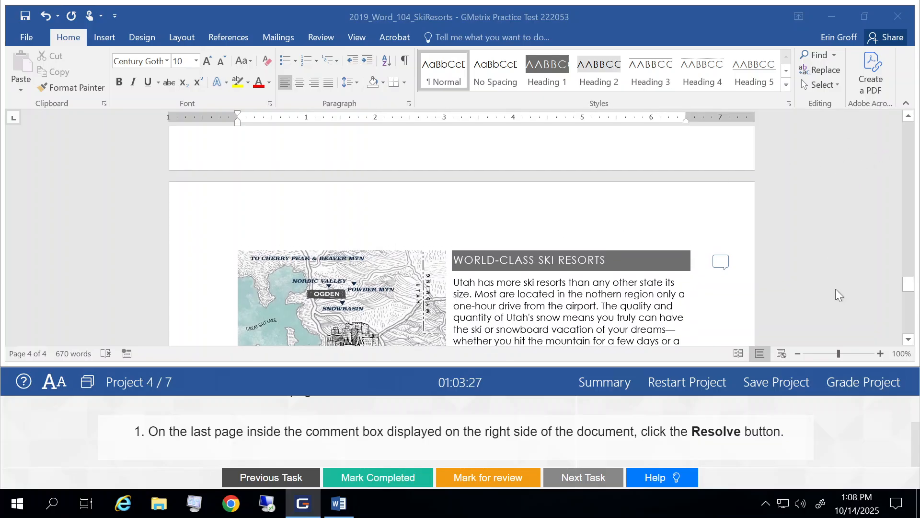
Open the comment on the last page beside the WORLD-CLASS SKI RESORTS heading and select its text
{"action": "left_click", "coordinate": [722, 268]}
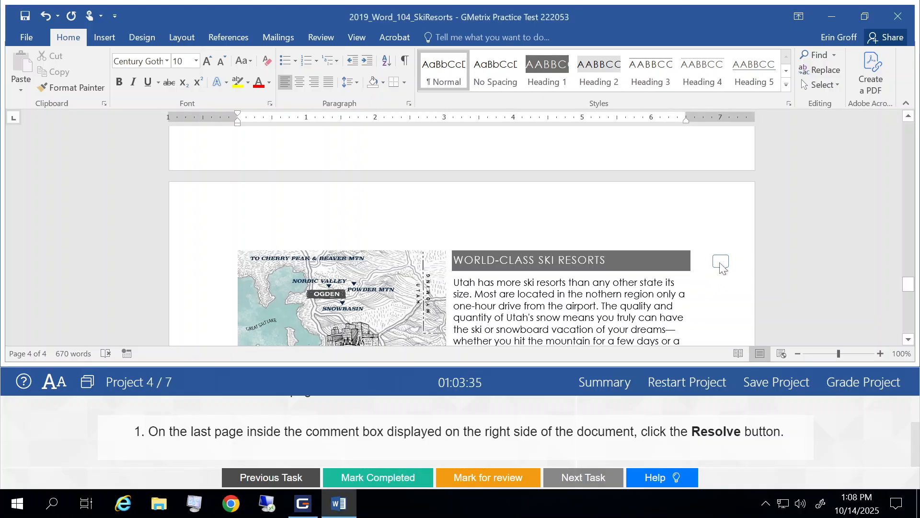
{"action": "left_click", "coordinate": [721, 263]}
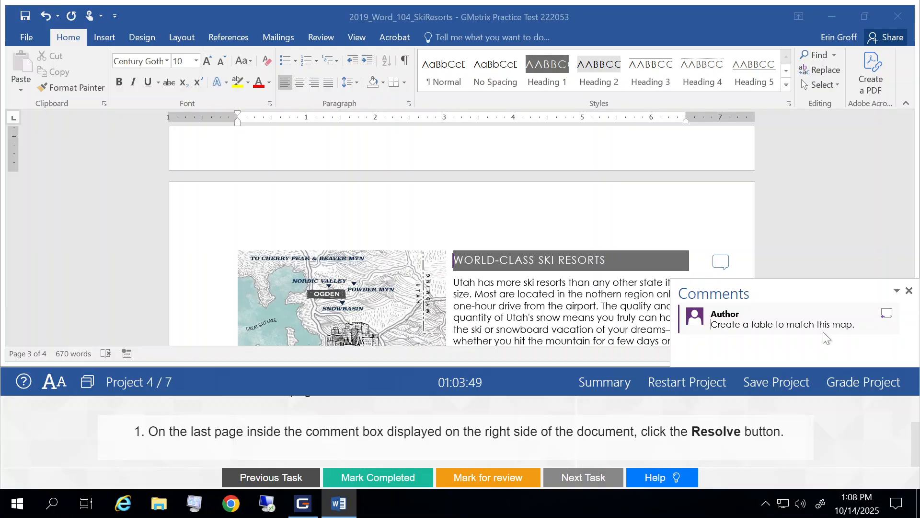
{"action": "triple_click", "coordinate": [810, 332]}
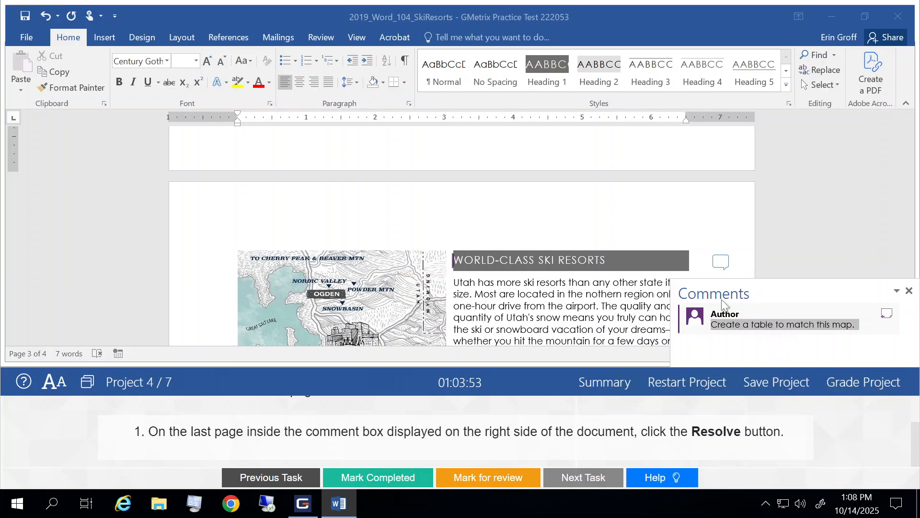
{"action": "left_click", "coordinate": [723, 264]}
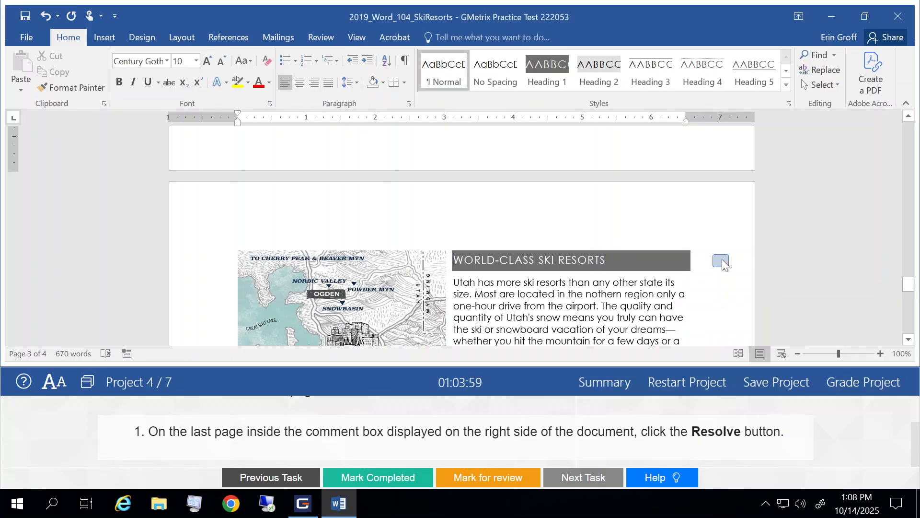
{"action": "left_click", "coordinate": [723, 263]}
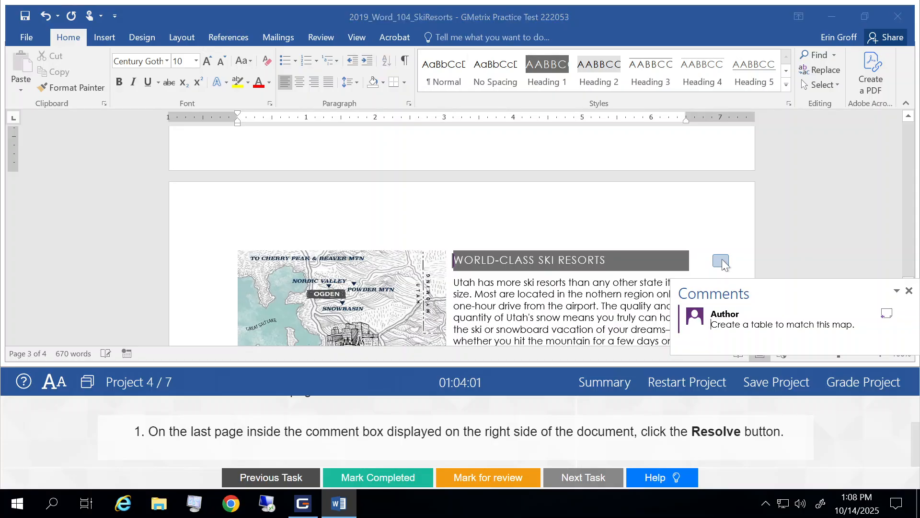
Start a reply to the comment and turn on Show Comments to display it in the markup area
{"action": "left_click", "coordinate": [888, 315]}
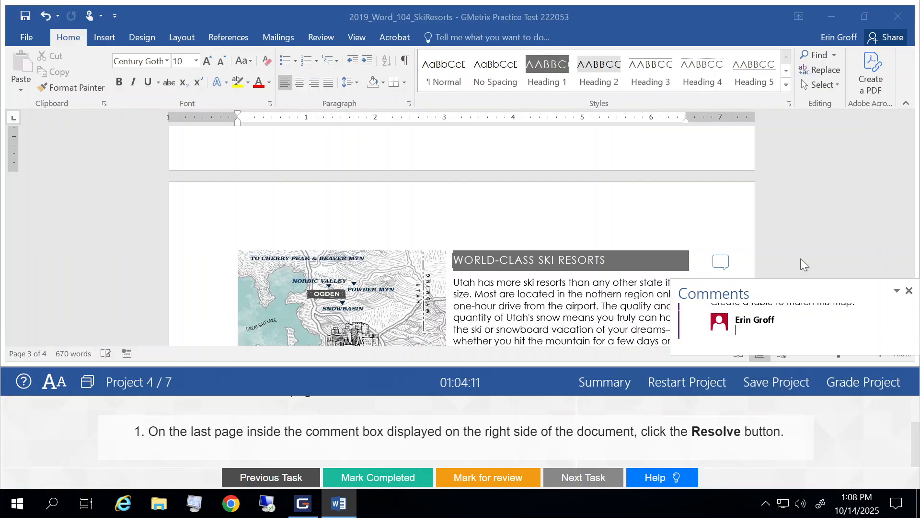
{"action": "left_click", "coordinate": [320, 37]}
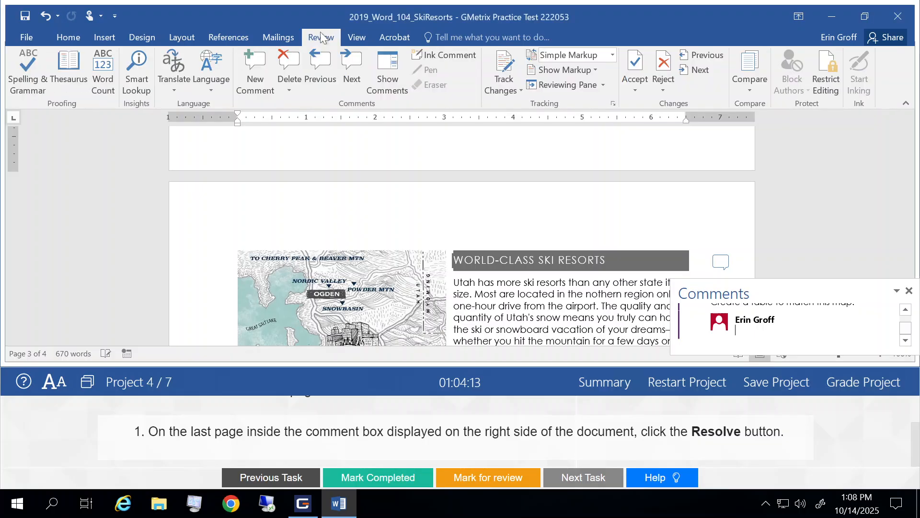
{"action": "left_click", "coordinate": [378, 73]}
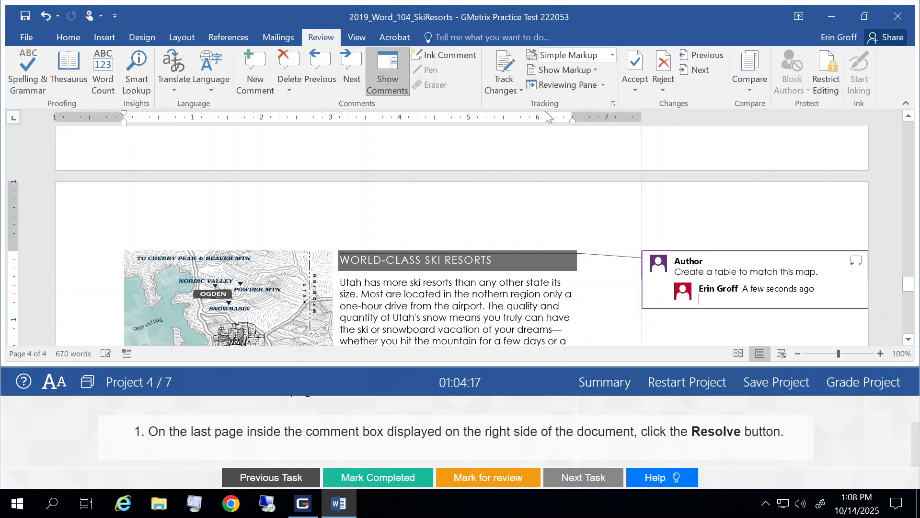
{"action": "triple_click", "coordinate": [770, 270]}
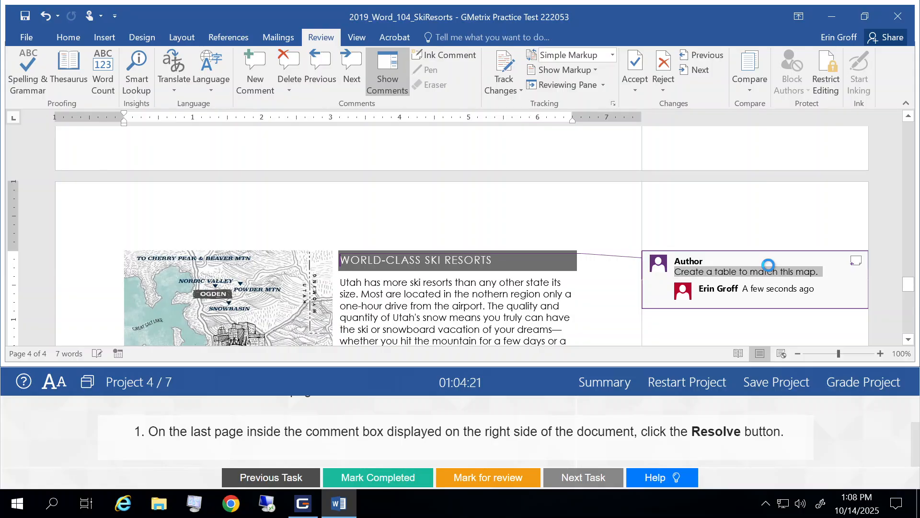
{"action": "right_click", "coordinate": [770, 272]}
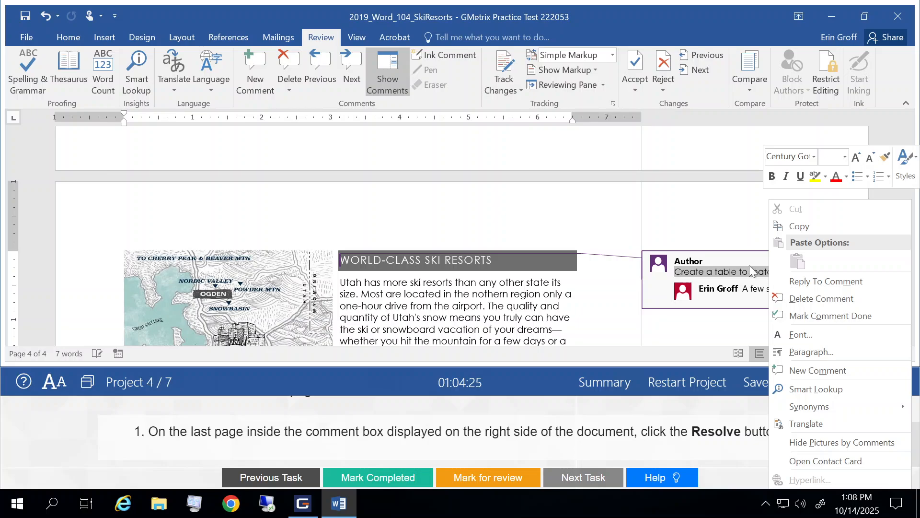
{"action": "key", "text": "Escape"}
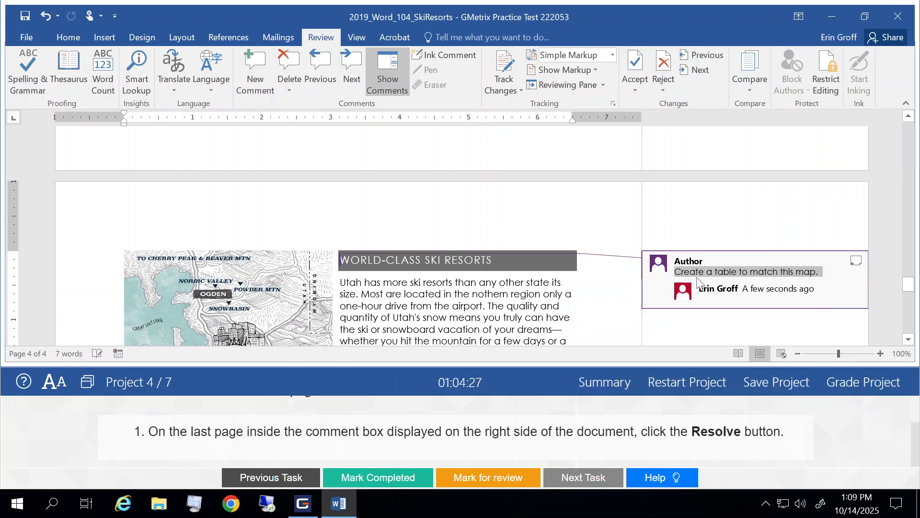
Add another reply to the comment and decline the security certificate alert
{"action": "left_click", "coordinate": [853, 263]}
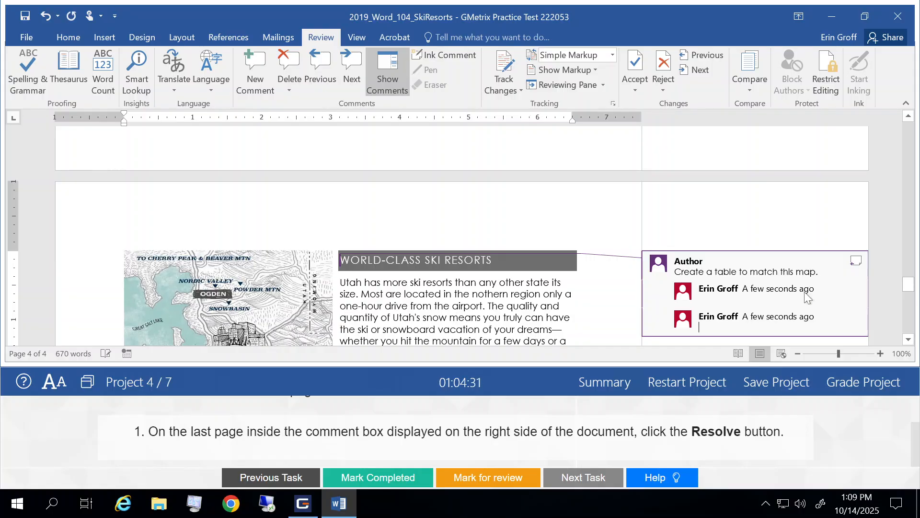
{"action": "left_click", "coordinate": [824, 292]}
{"action": "left_click", "coordinate": [678, 270]}
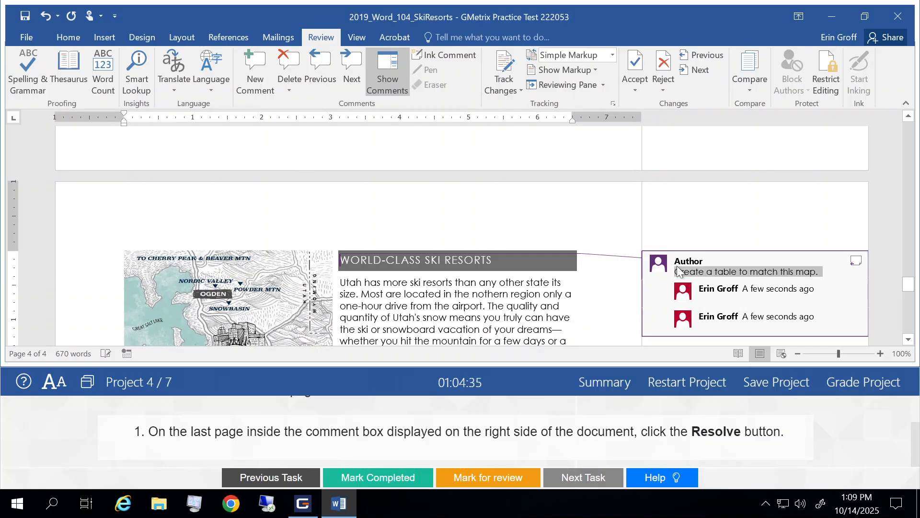
{"action": "mouse_move", "coordinate": [660, 267]}
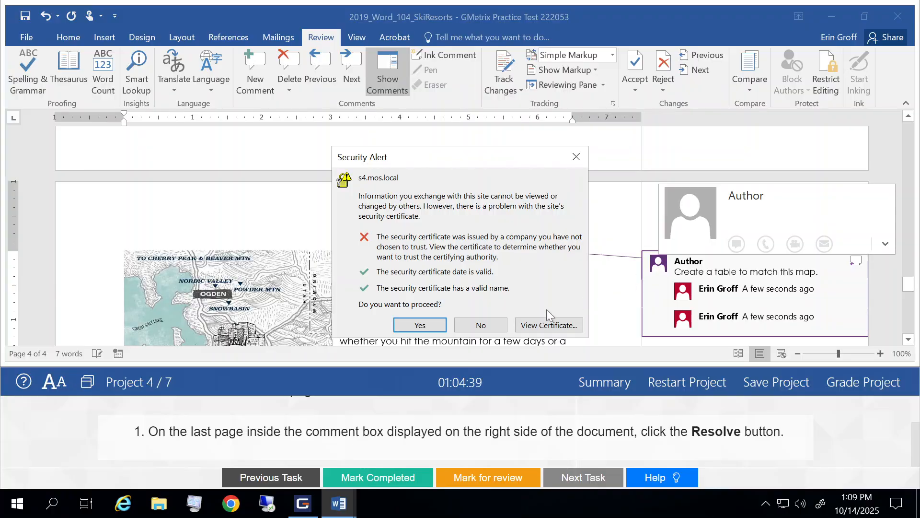
{"action": "left_click", "coordinate": [483, 326]}
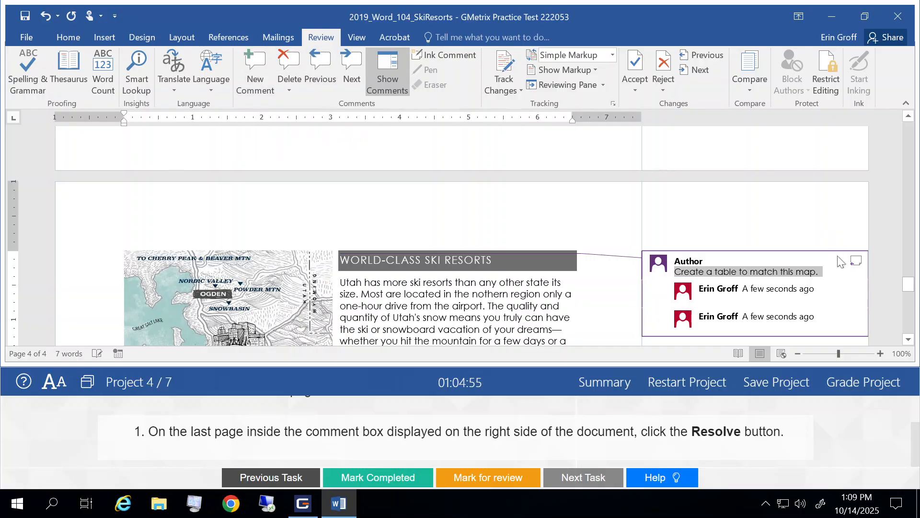
Answer the recurring security certificate alerts and scroll back to the commented heading on the last page
{"action": "left_click", "coordinate": [729, 271]}
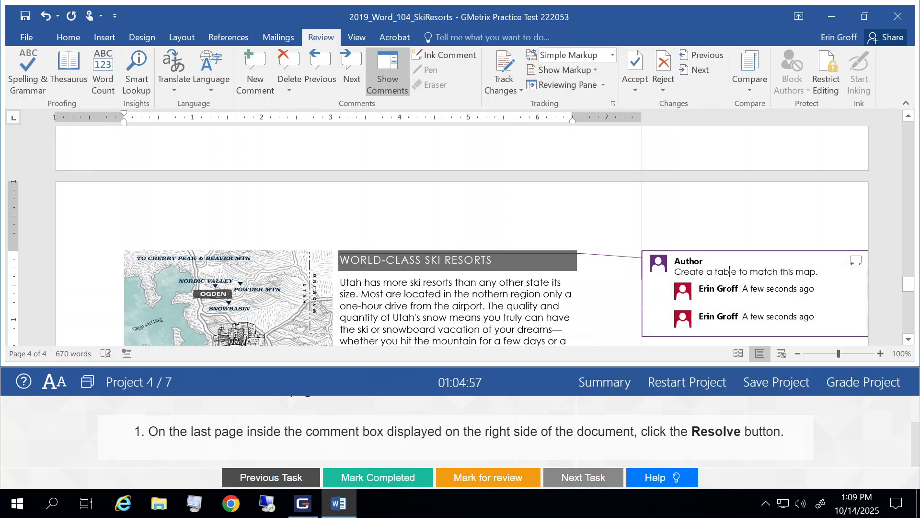
{"action": "left_click", "coordinate": [504, 305]}
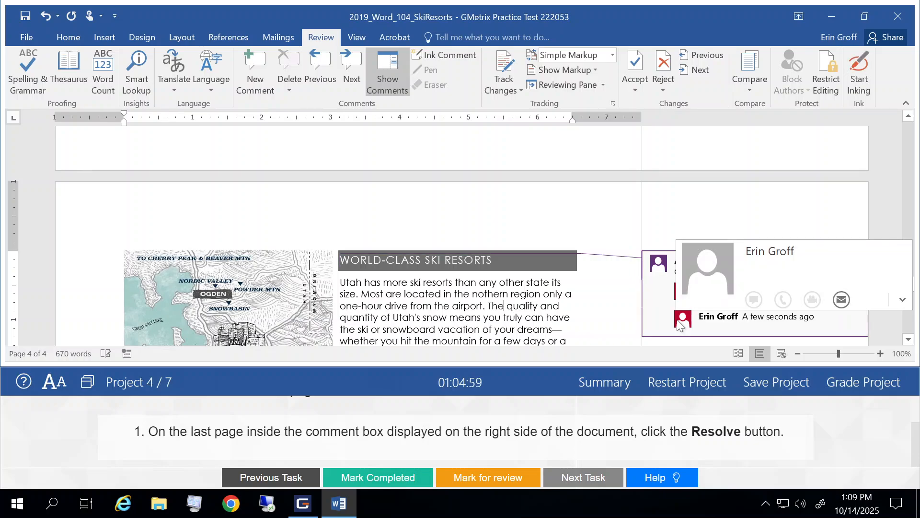
{"action": "scroll", "coordinate": [676, 319], "scroll_direction": "down", "scroll_amount": 2}
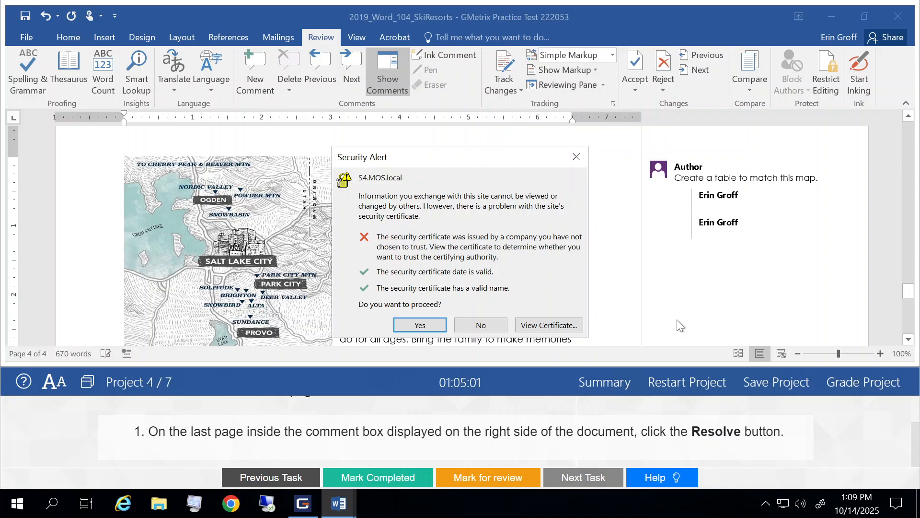
{"action": "left_click", "coordinate": [437, 326]}
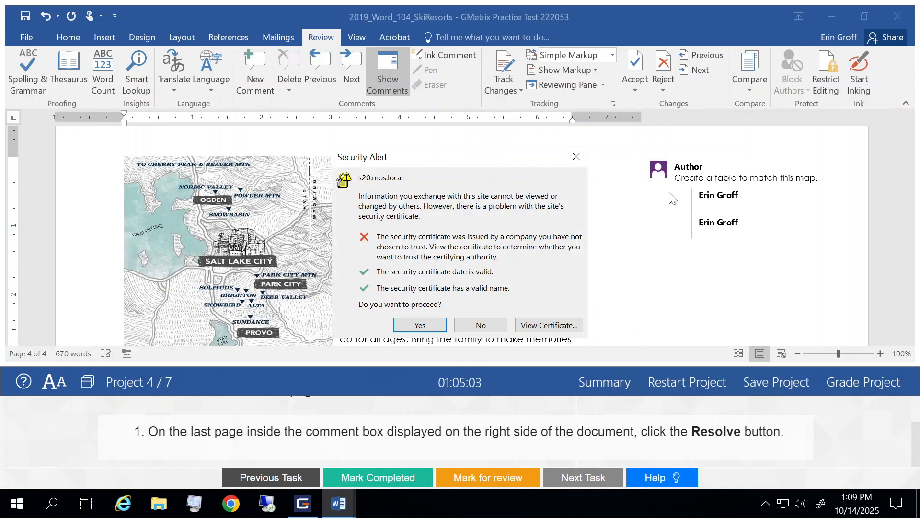
{"action": "left_click", "coordinate": [472, 330]}
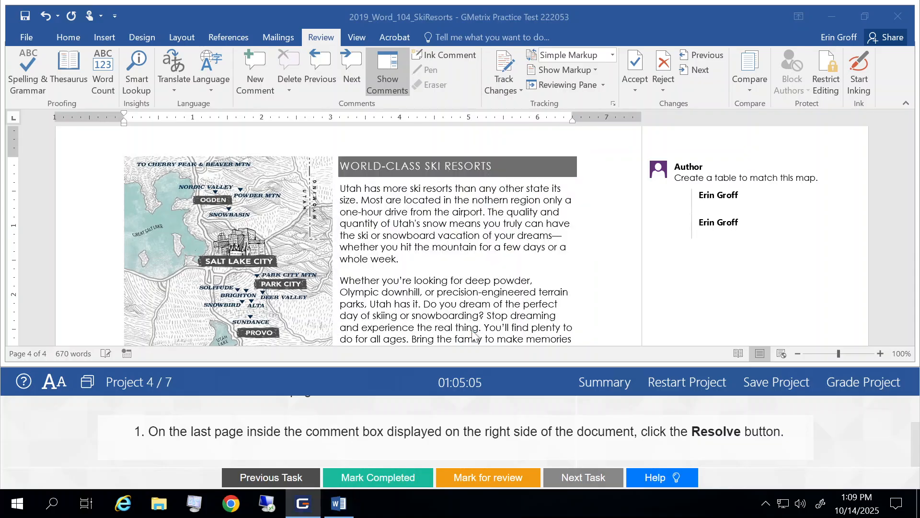
{"action": "scroll", "coordinate": [692, 205], "scroll_direction": "up", "scroll_amount": 2}
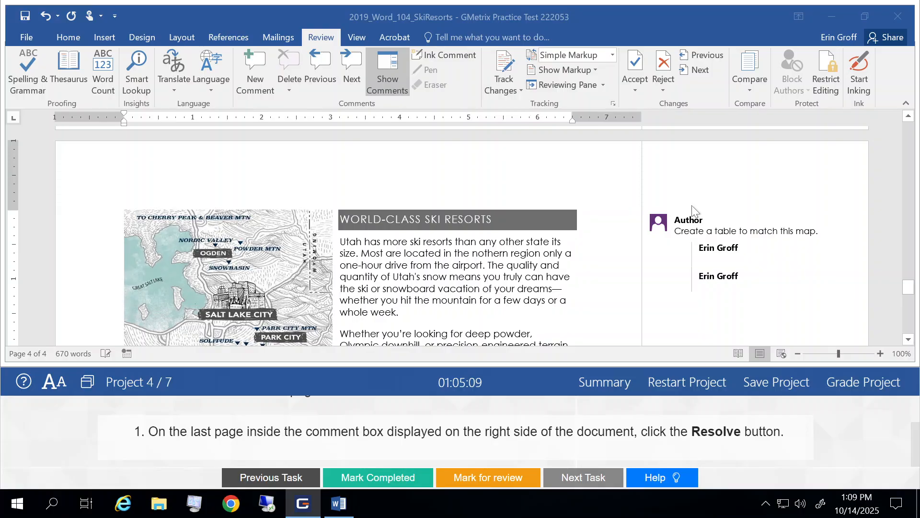
{"action": "scroll", "coordinate": [691, 205], "scroll_direction": "up", "scroll_amount": 1}
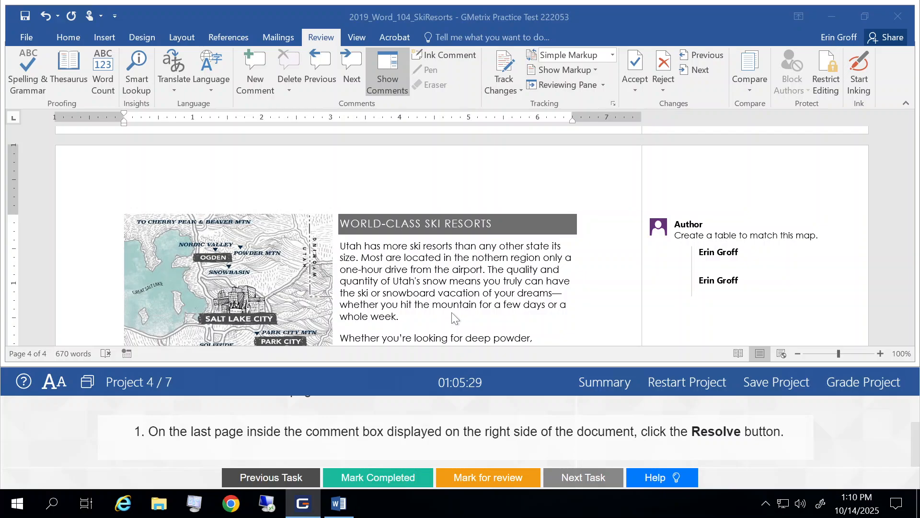
Mark the comment task completed, grade the project and close the feedback results
{"action": "left_click", "coordinate": [356, 477]}
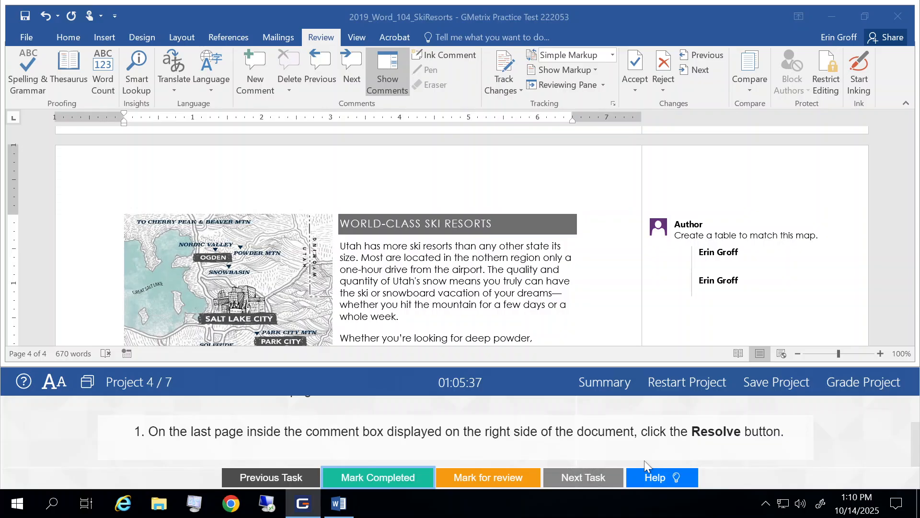
{"action": "scroll", "coordinate": [644, 460], "scroll_direction": "up", "scroll_amount": 2}
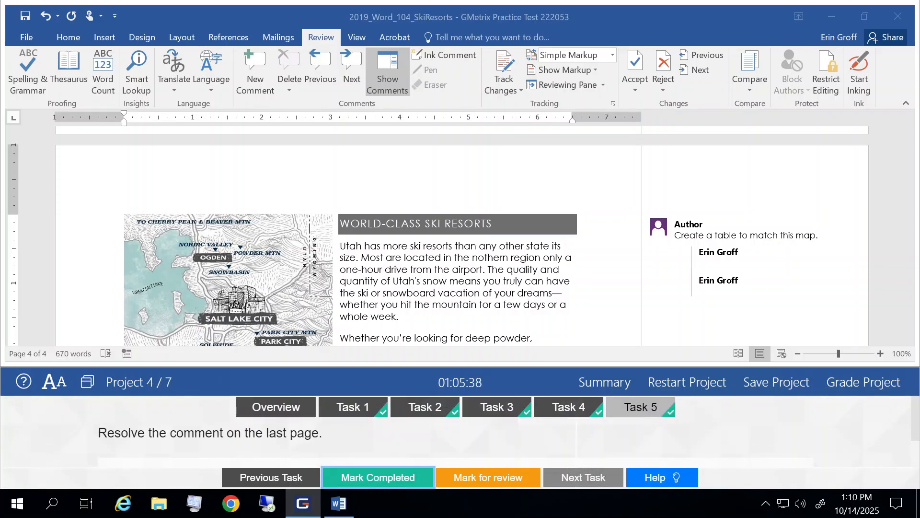
{"action": "left_click", "coordinate": [875, 392]}
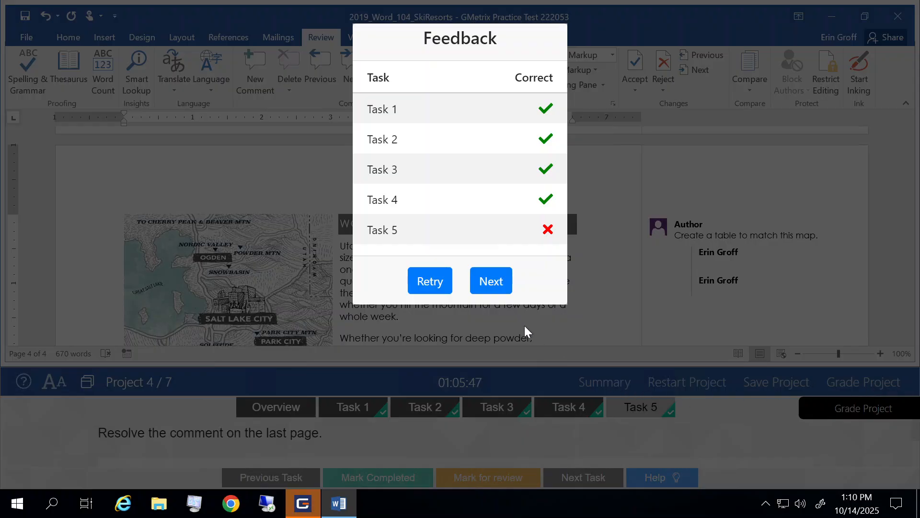
{"action": "left_click", "coordinate": [490, 286]}
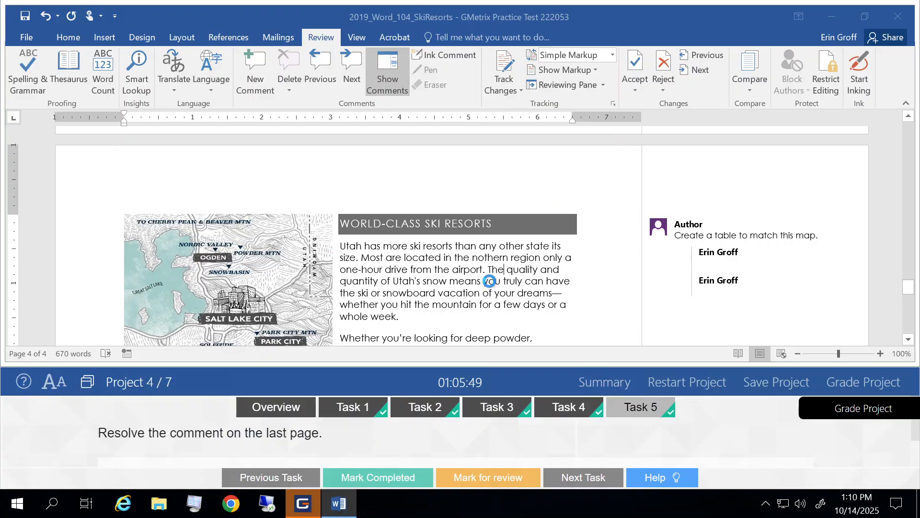